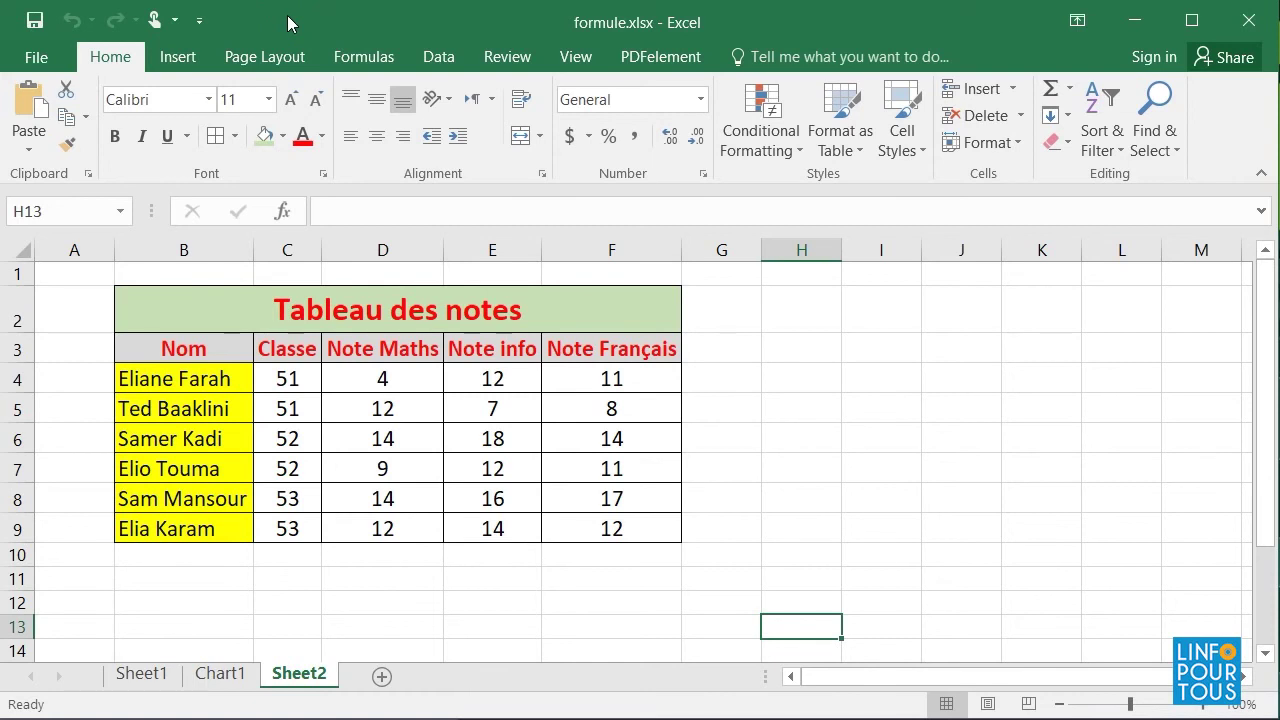
# Select the grade table B2:F9 on Sheet2, deselect it, then switch to the Chart1 sheet
pyautogui.click(369, 393)
pyautogui.moveTo(214, 306); pyautogui.dragTo(601, 532)
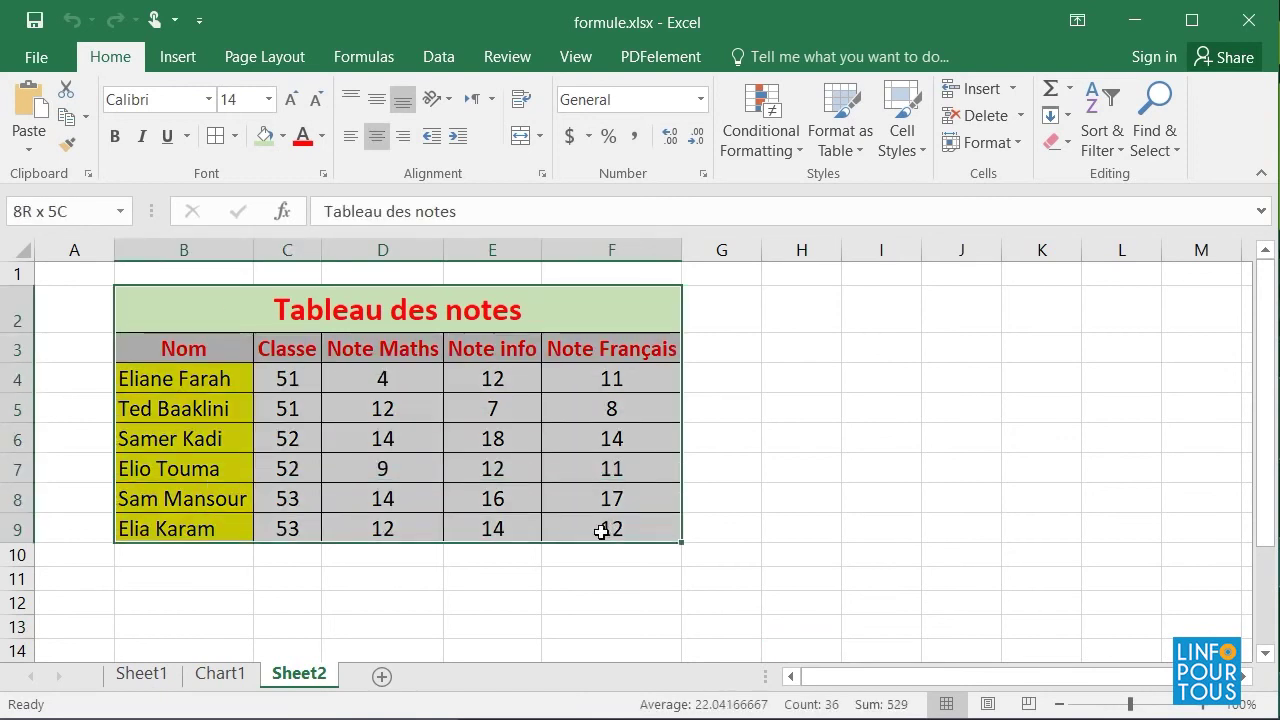
pyautogui.click(482, 620)
pyautogui.click(222, 674)
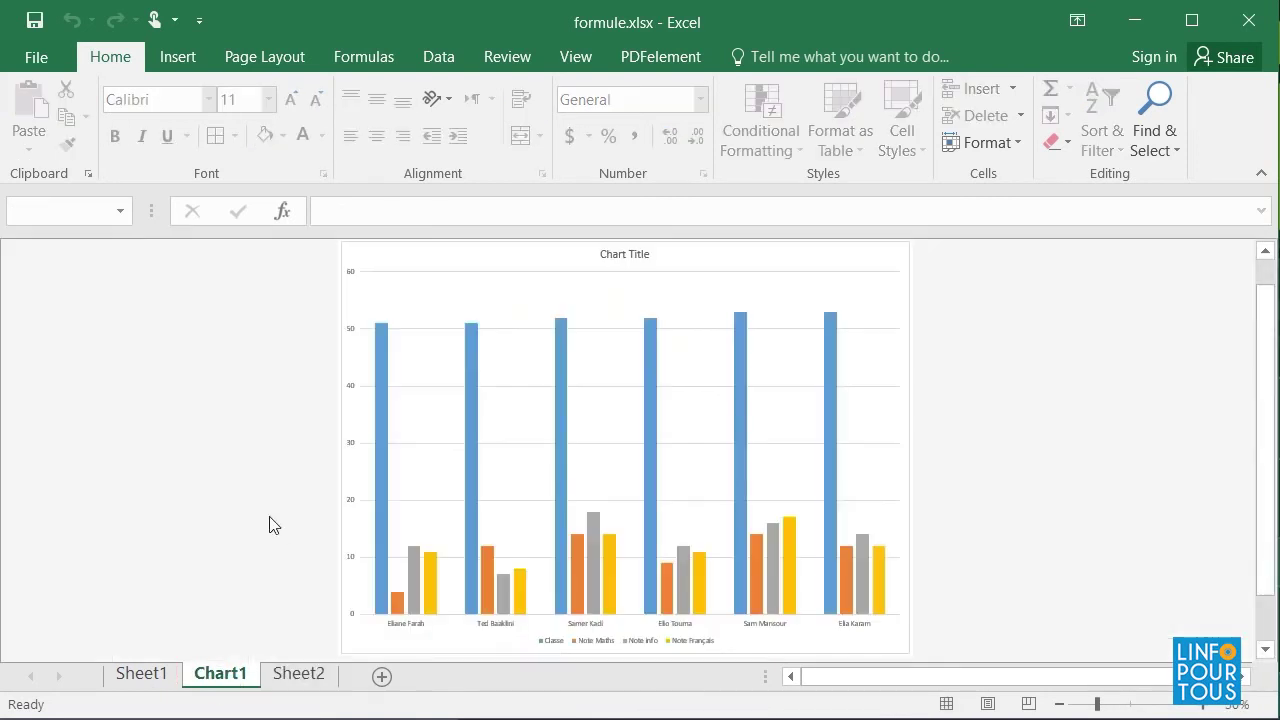
# On Sheet1, inspect cell H3's =AVERAGE(D3:F3) formula in the formula bar without changing it
pyautogui.click(145, 676)
pyautogui.click(755, 362)
pyautogui.click(750, 333)
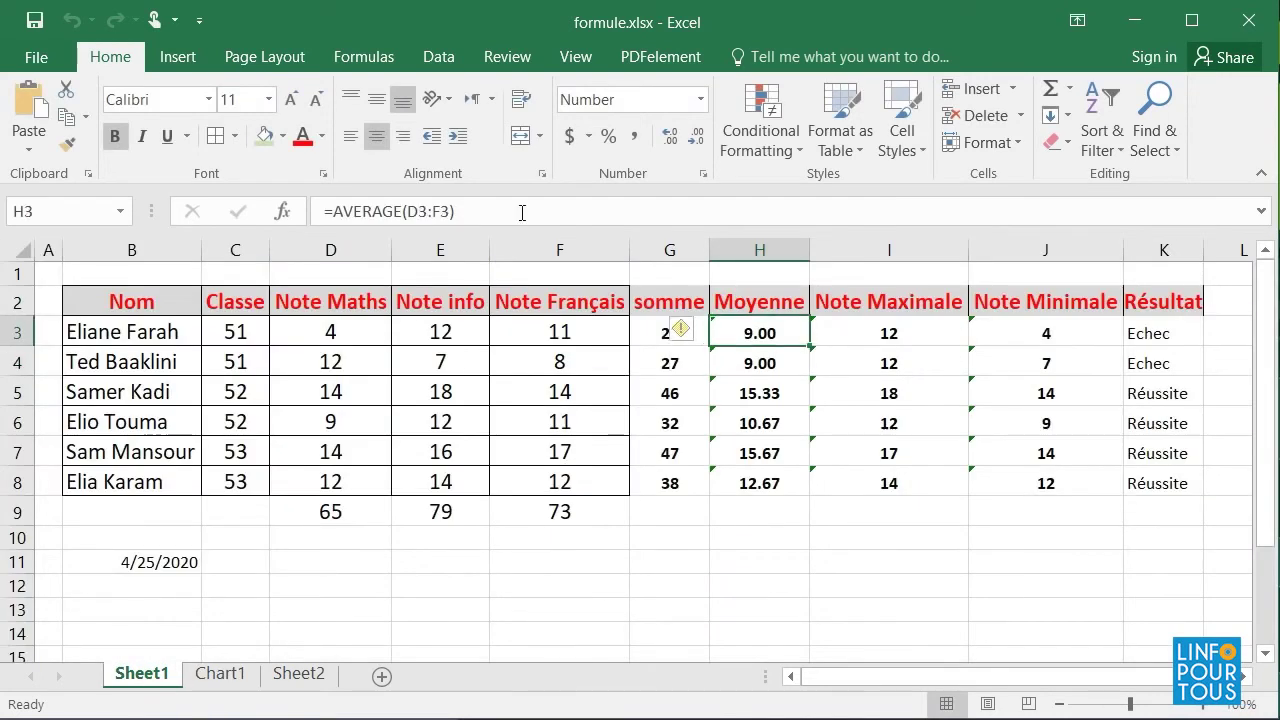
pyautogui.click(520, 212)
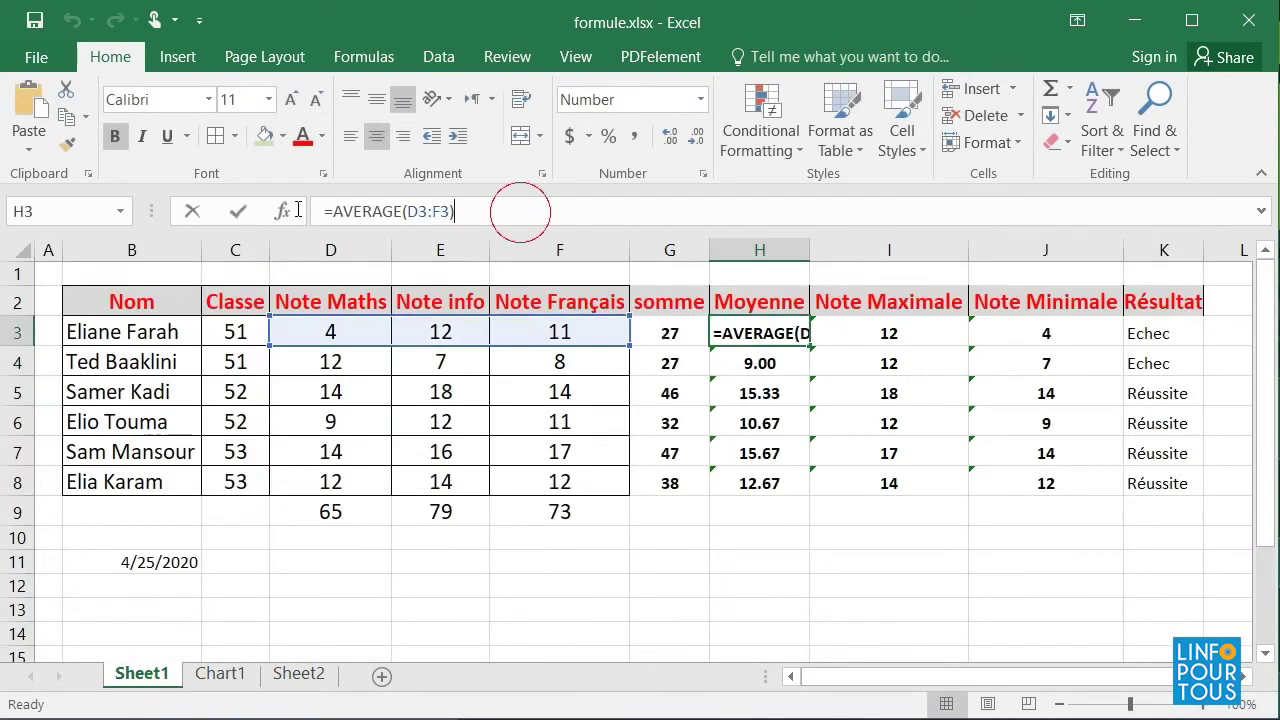
pyautogui.hotkey('shift', 'Home')
pyautogui.write('=')
pyautogui.click(785, 302)
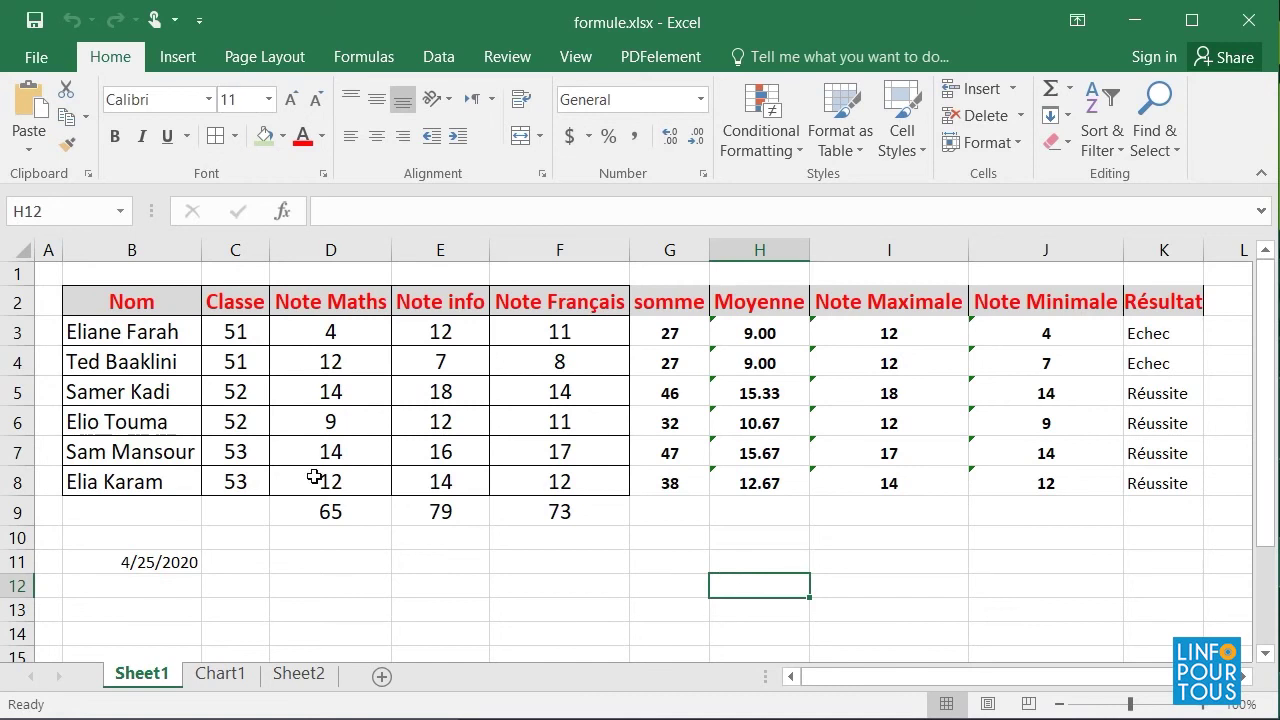
# Select D11, glance at File, then browse the Insert, Page Layout, Formulas, Data, Review and View tabs
pyautogui.click(298, 569)
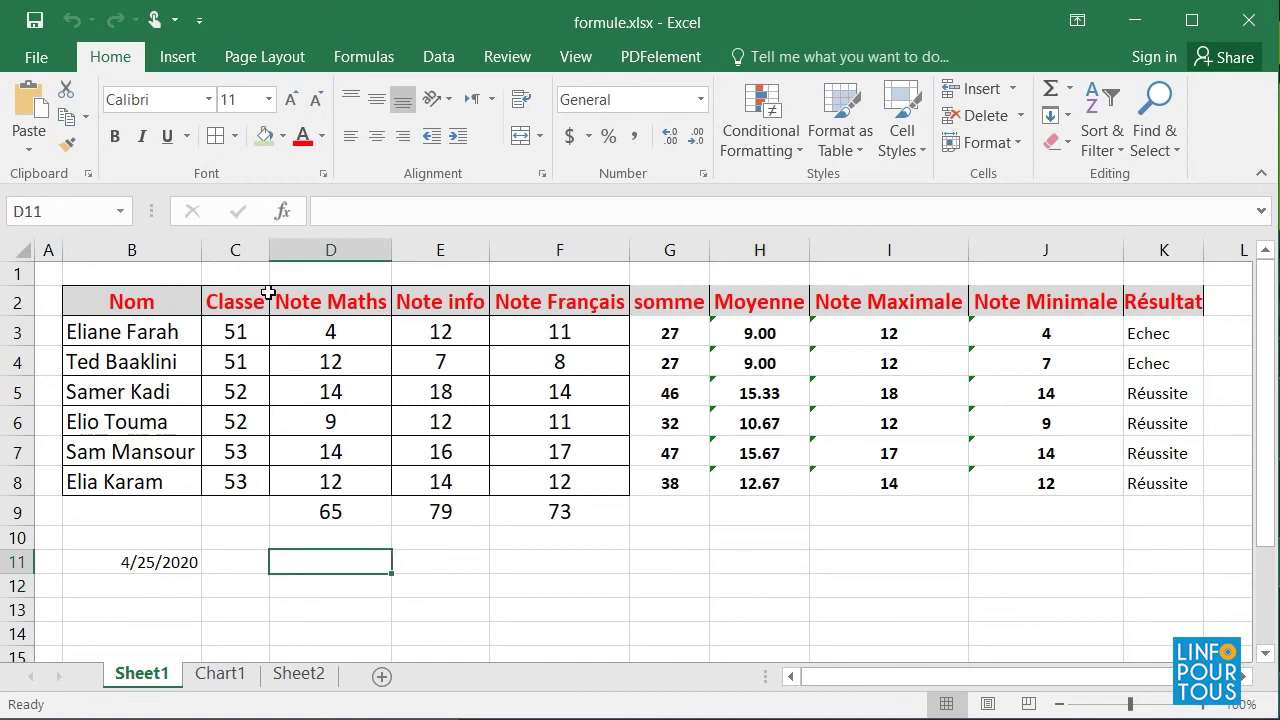
pyautogui.click(40, 58)
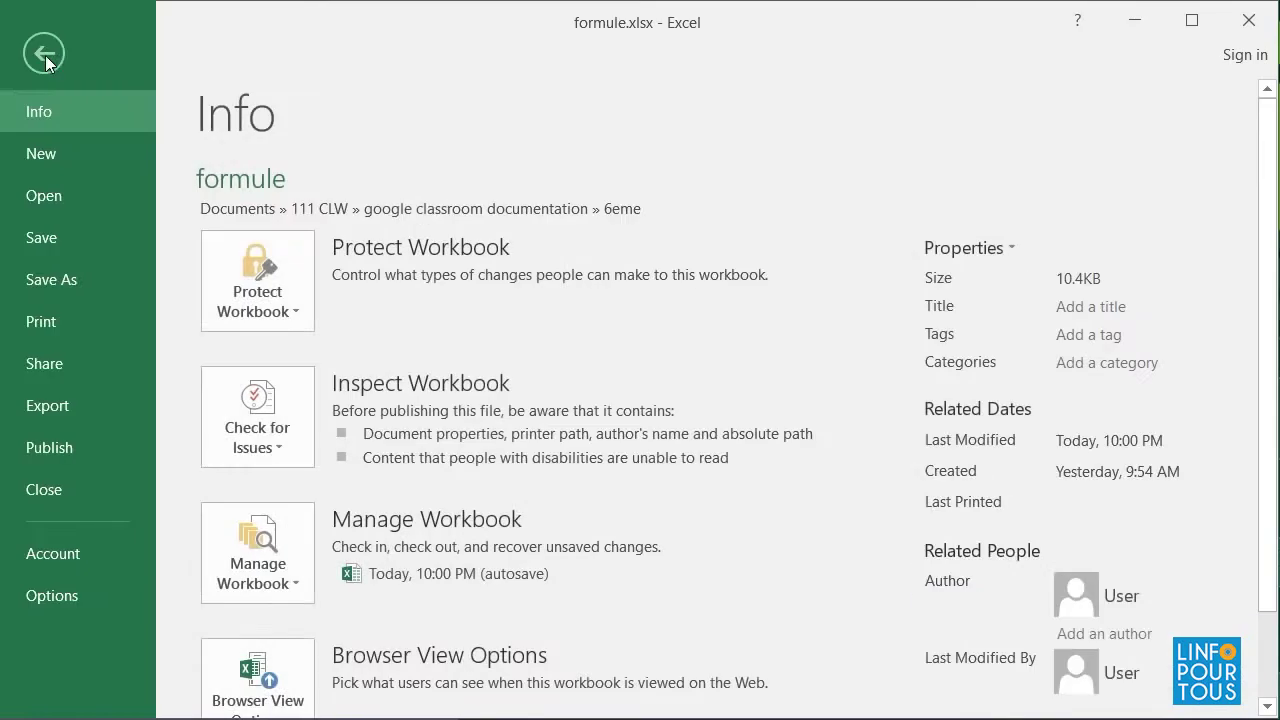
pyautogui.click(44, 54)
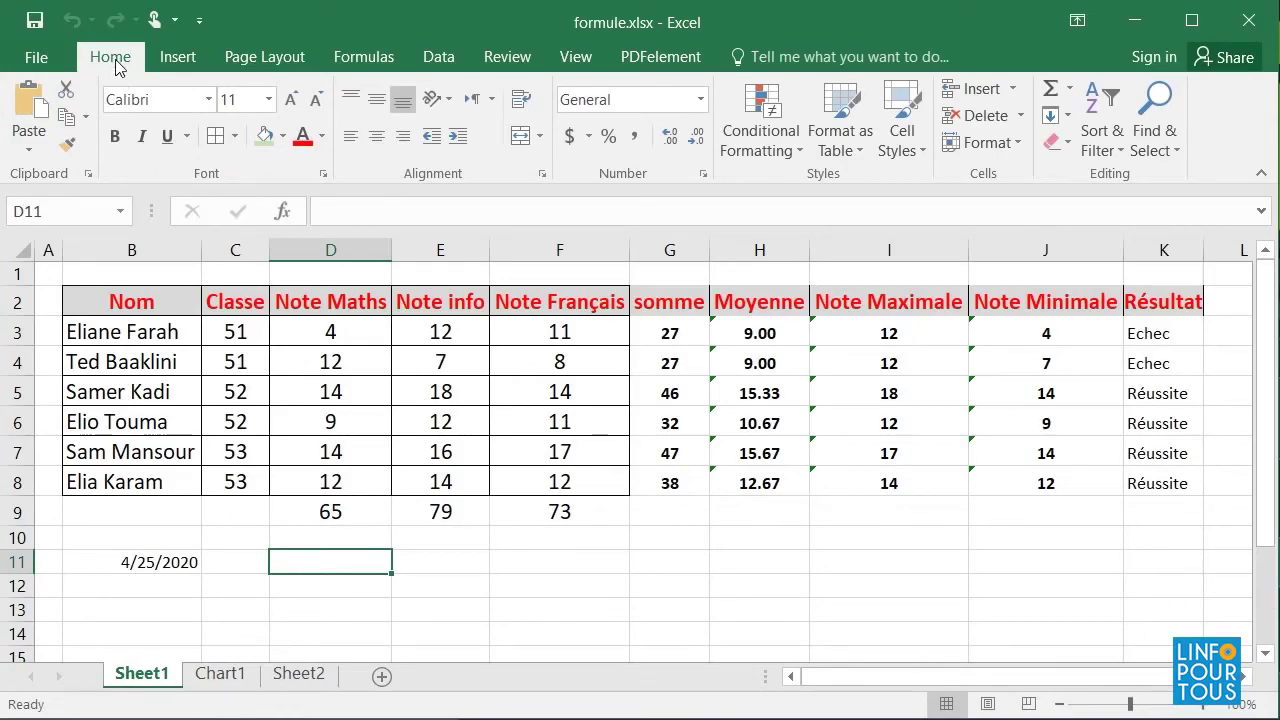
pyautogui.click(180, 60)
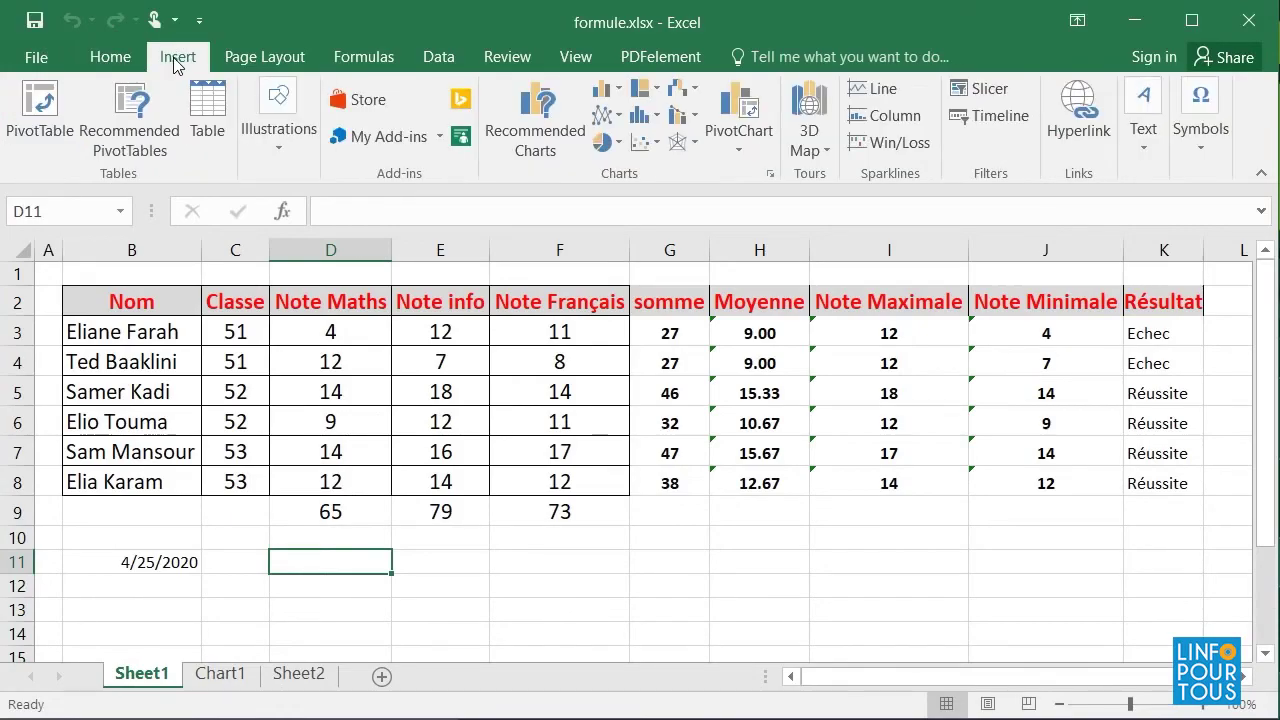
pyautogui.click(246, 62)
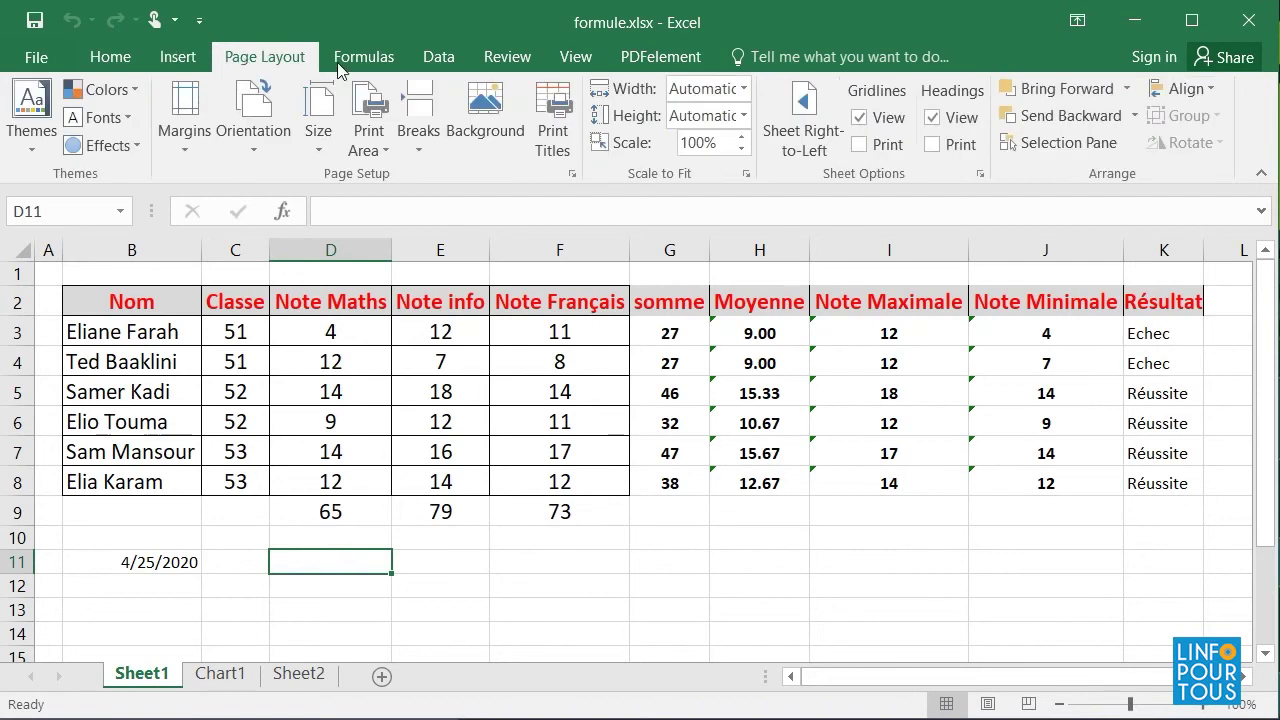
pyautogui.click(380, 62)
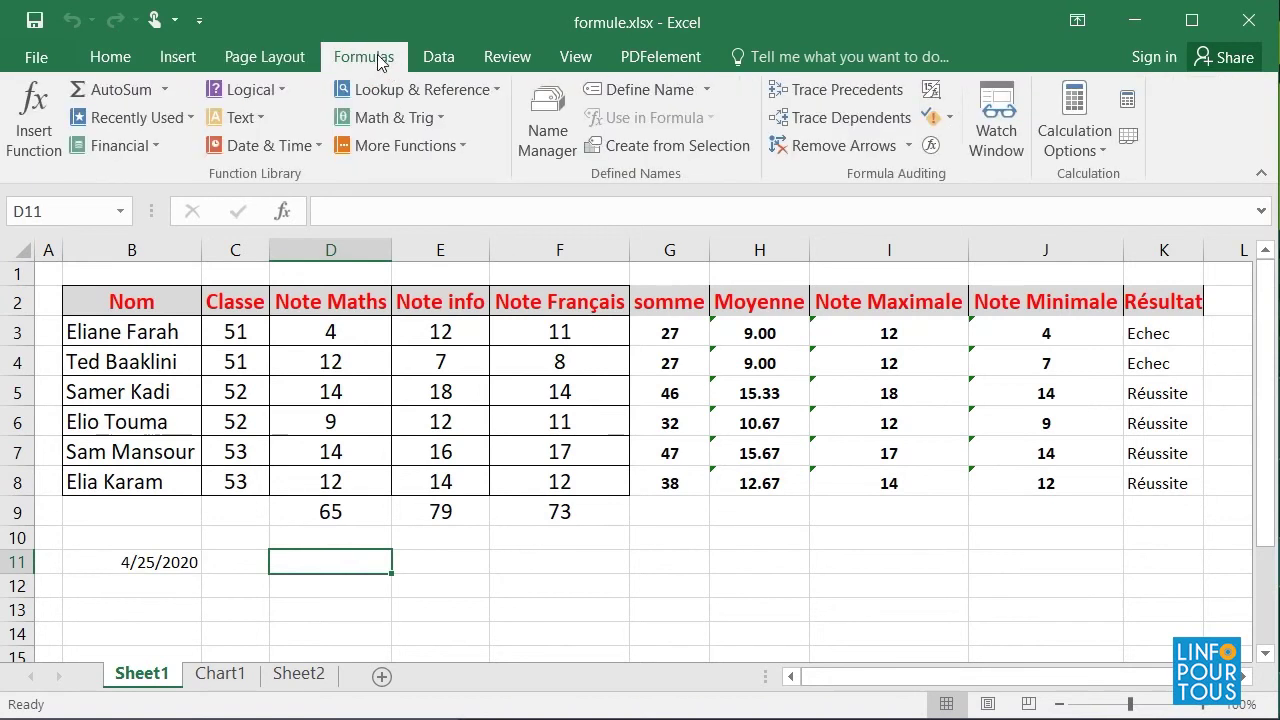
pyautogui.click(450, 59)
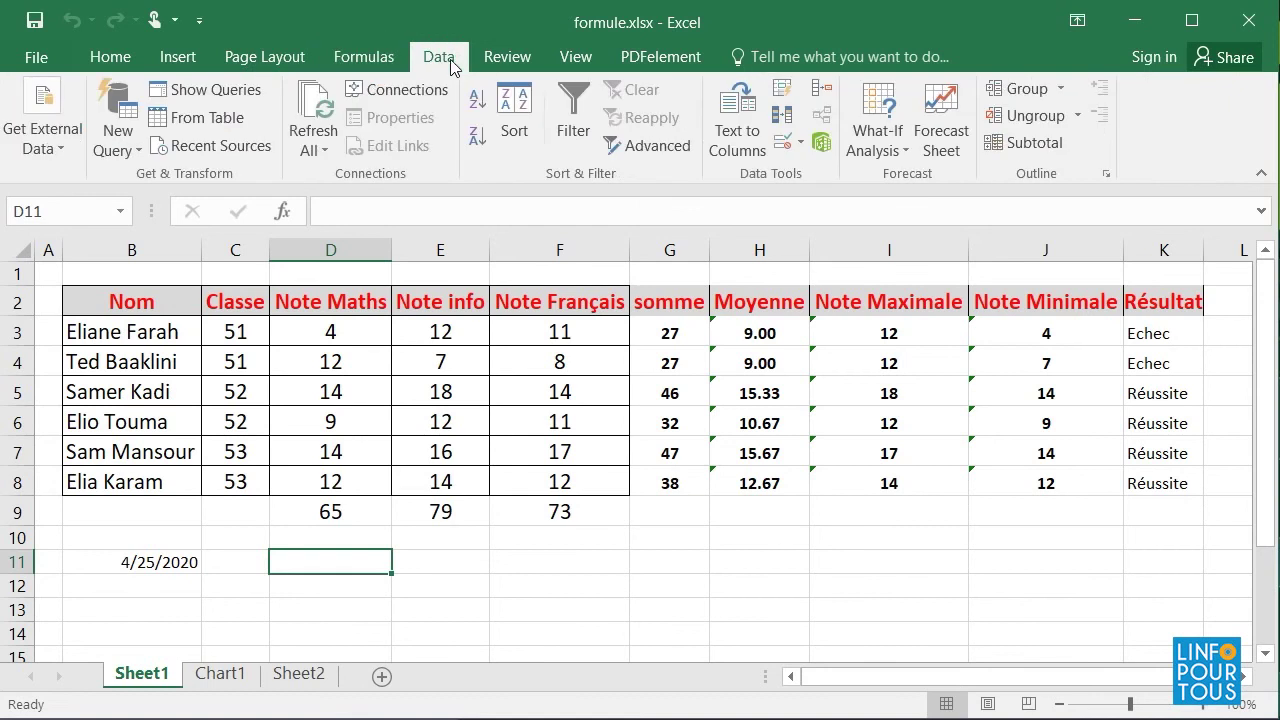
pyautogui.click(505, 60)
pyautogui.click(592, 60)
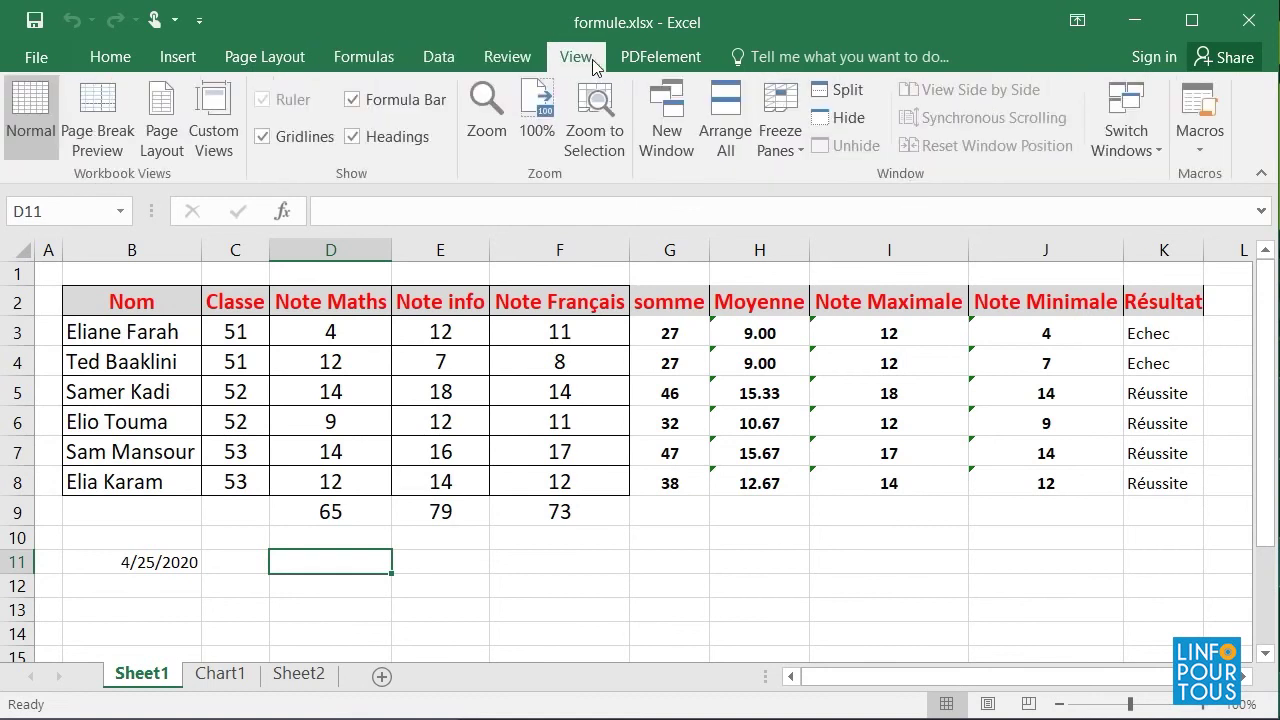
# Revisit the Data, Home, Page Layout, Insert and Formulas tabs, then show the workbook's Info page
pyautogui.click(438, 57)
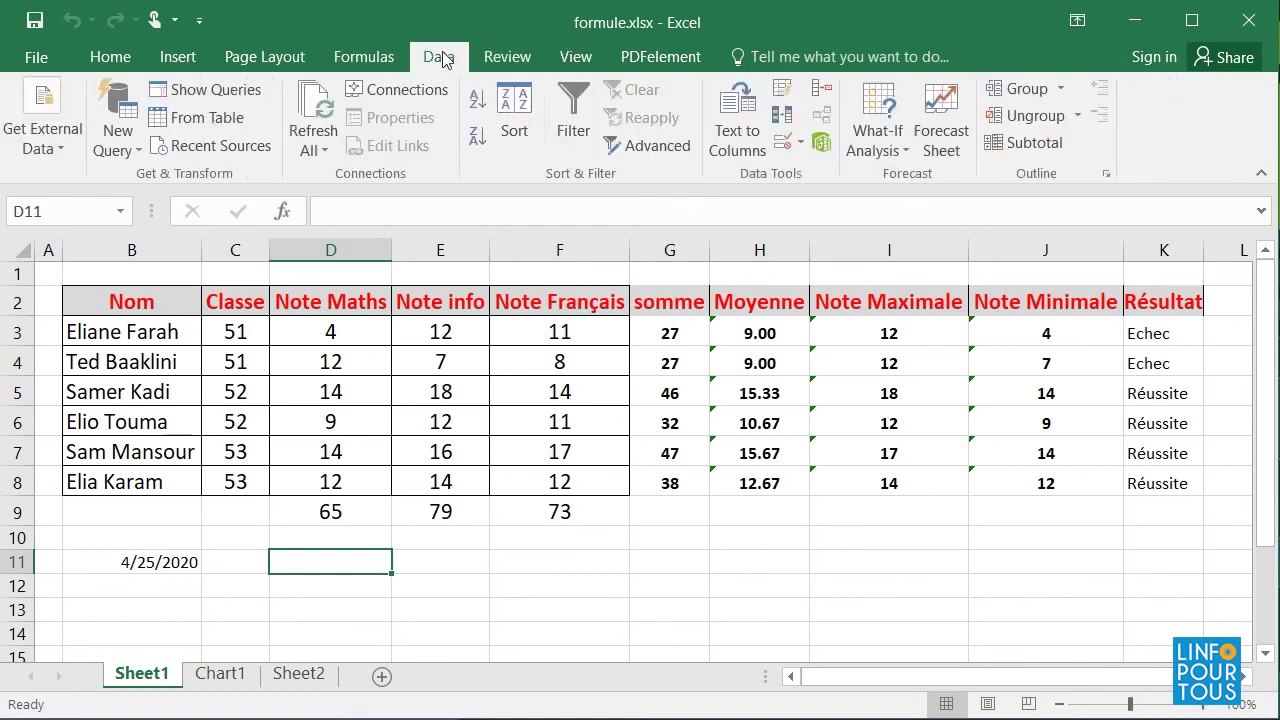
pyautogui.click(108, 57)
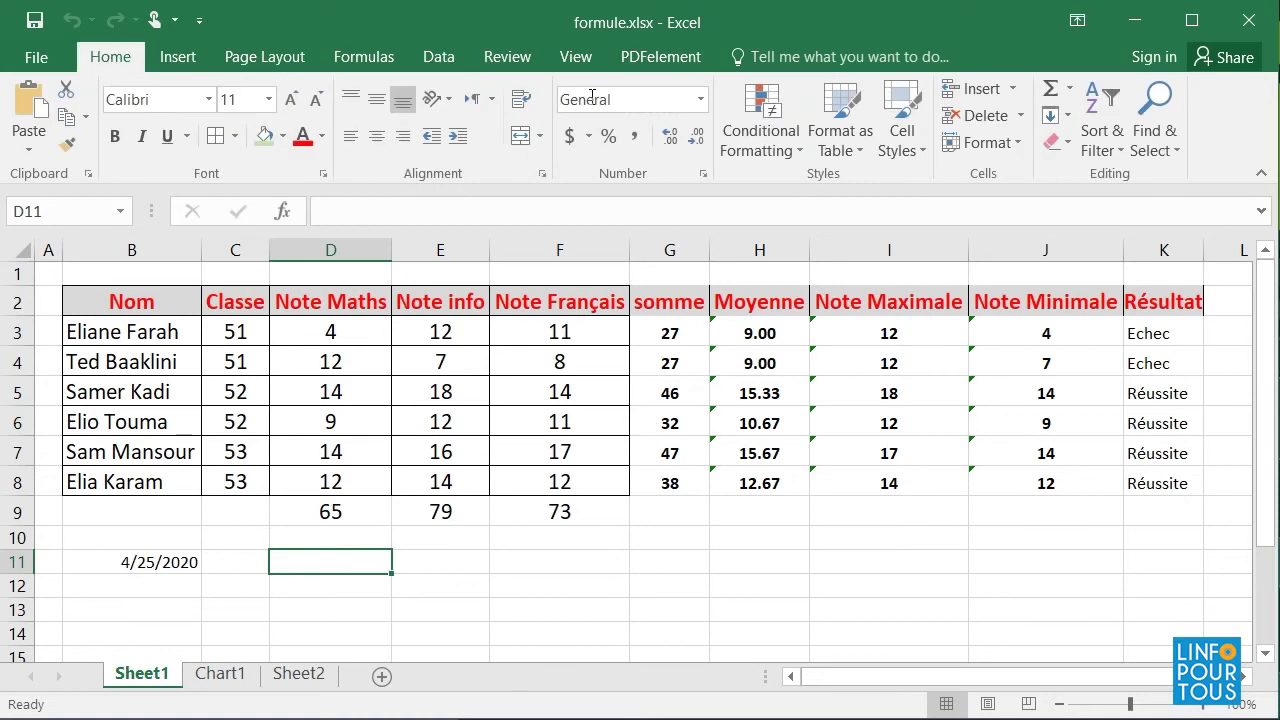
pyautogui.click(264, 57)
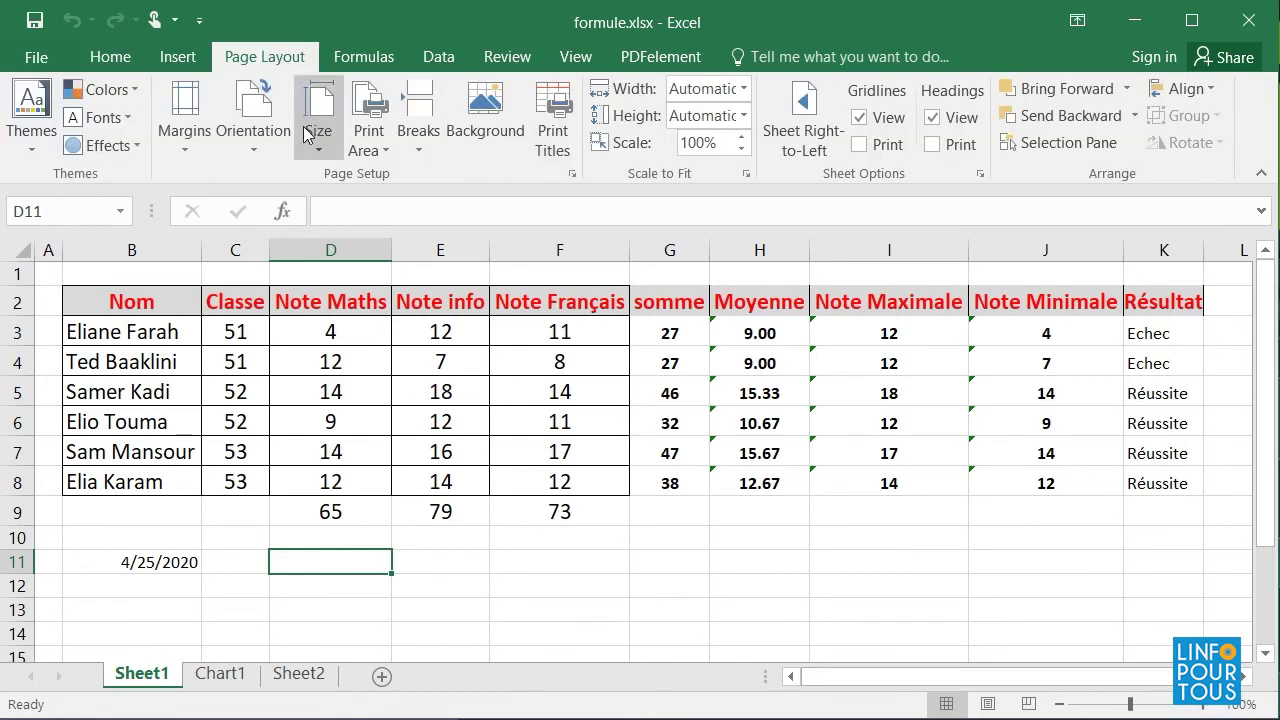
pyautogui.click(177, 55)
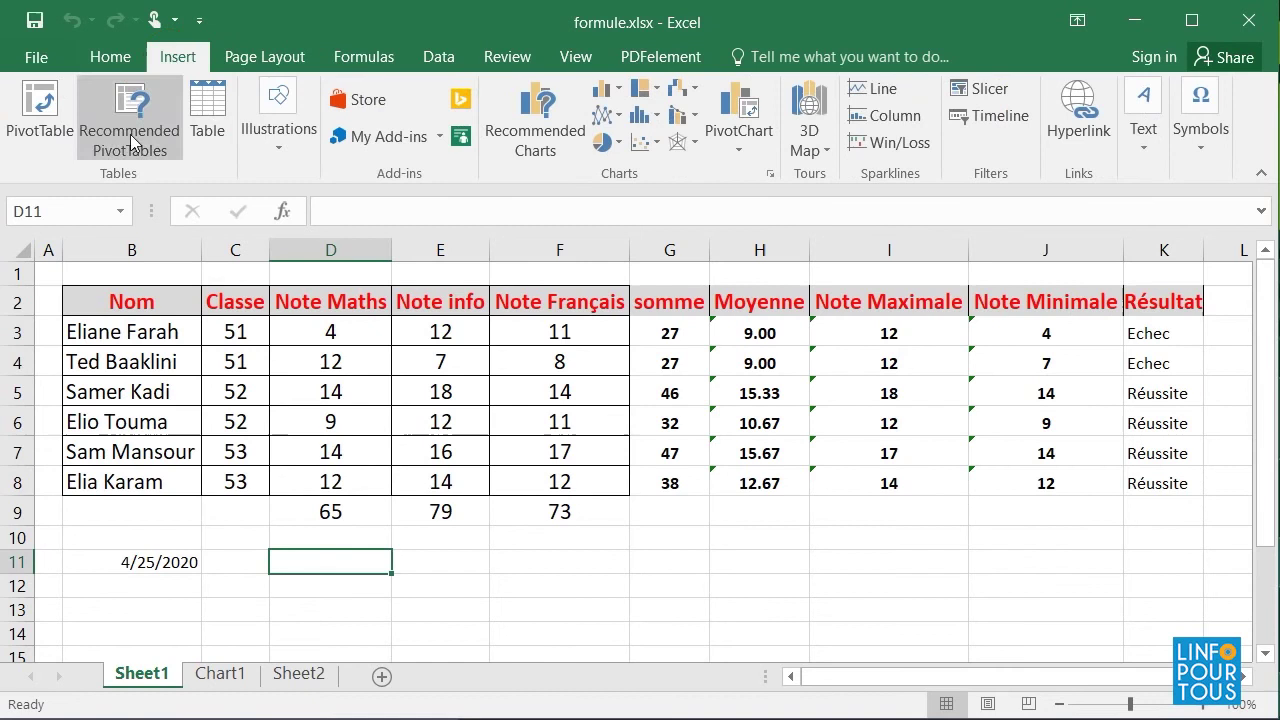
pyautogui.click(380, 56)
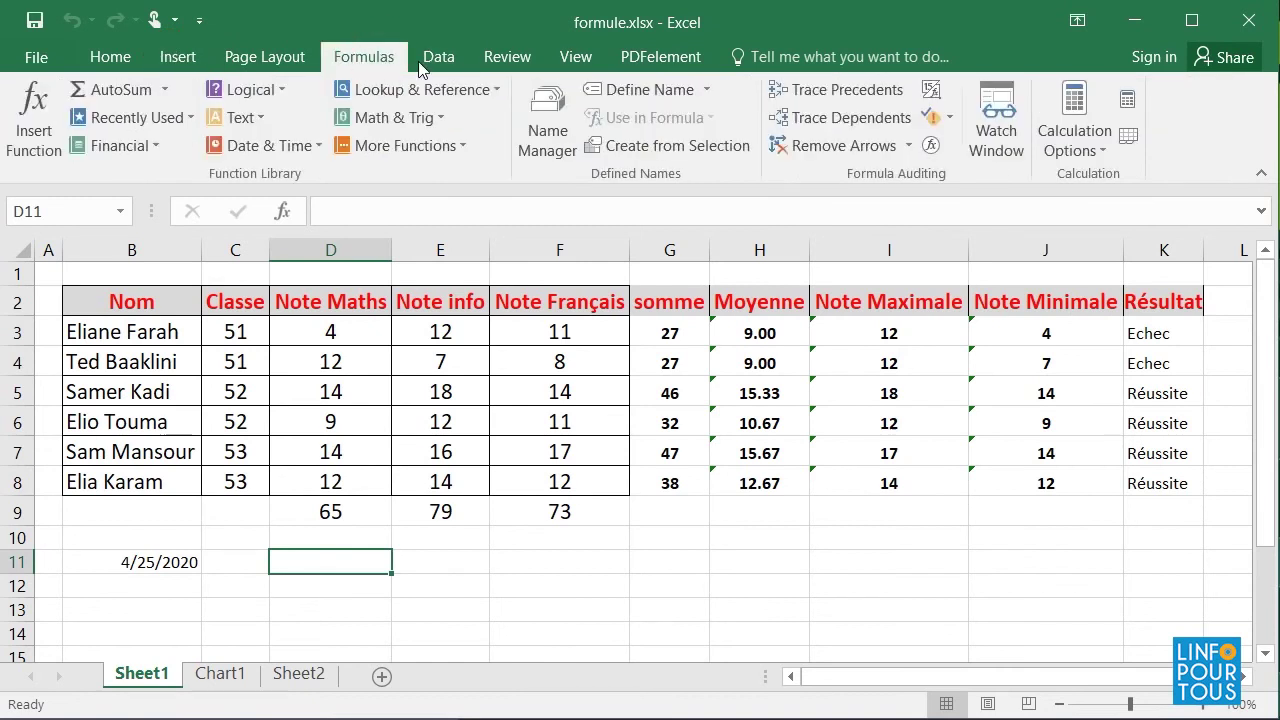
pyautogui.click(44, 54)
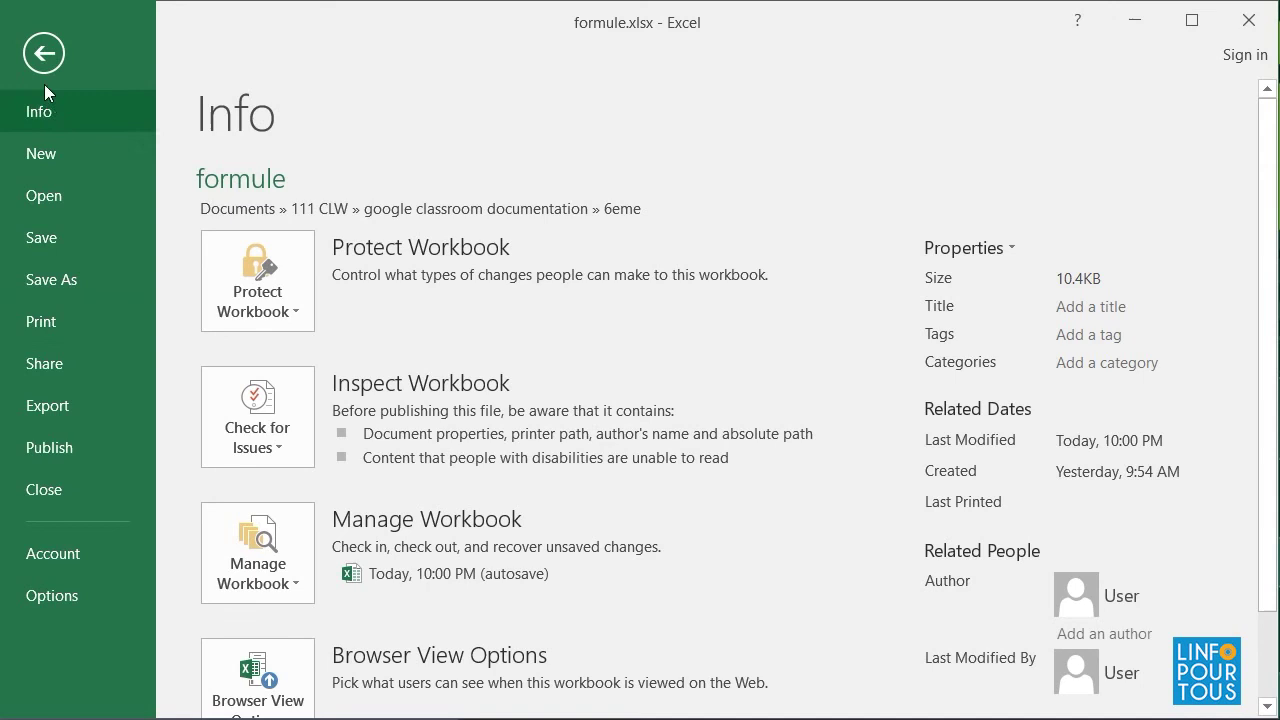
# Leave the Info page and return to Sheet1 with the Home tab commands showing
pyautogui.click(43, 55)
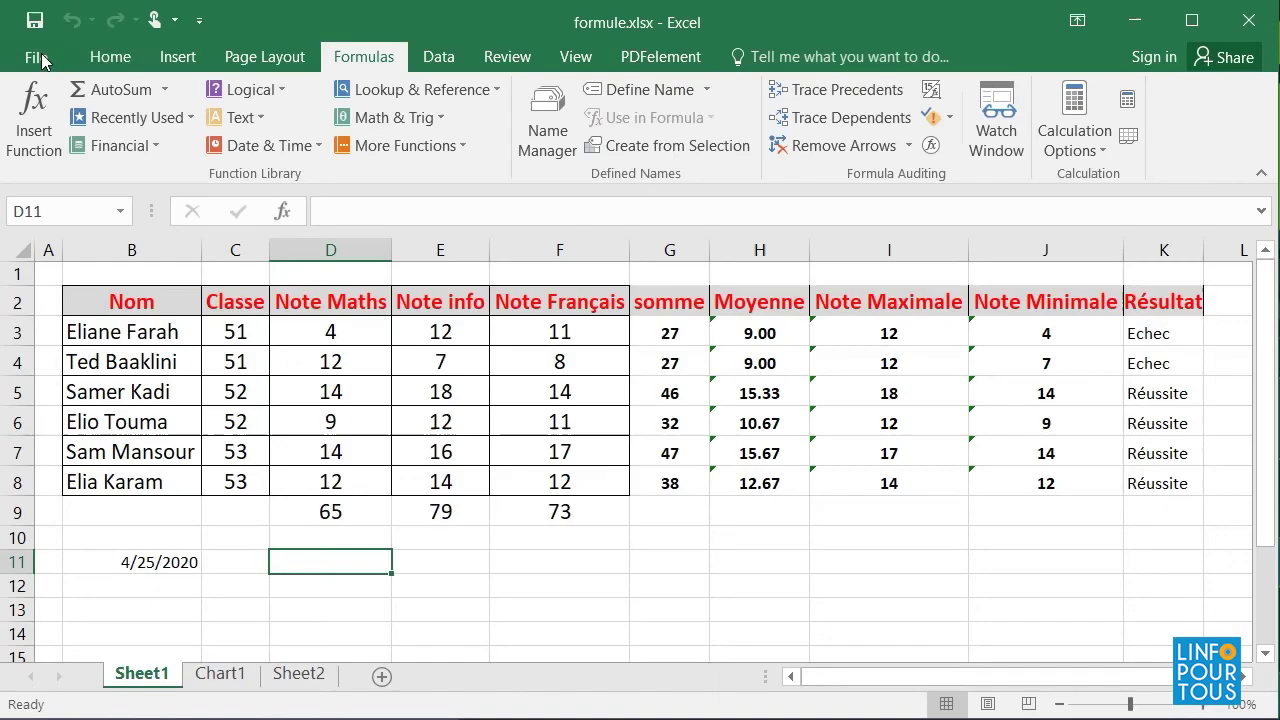
pyautogui.click(112, 56)
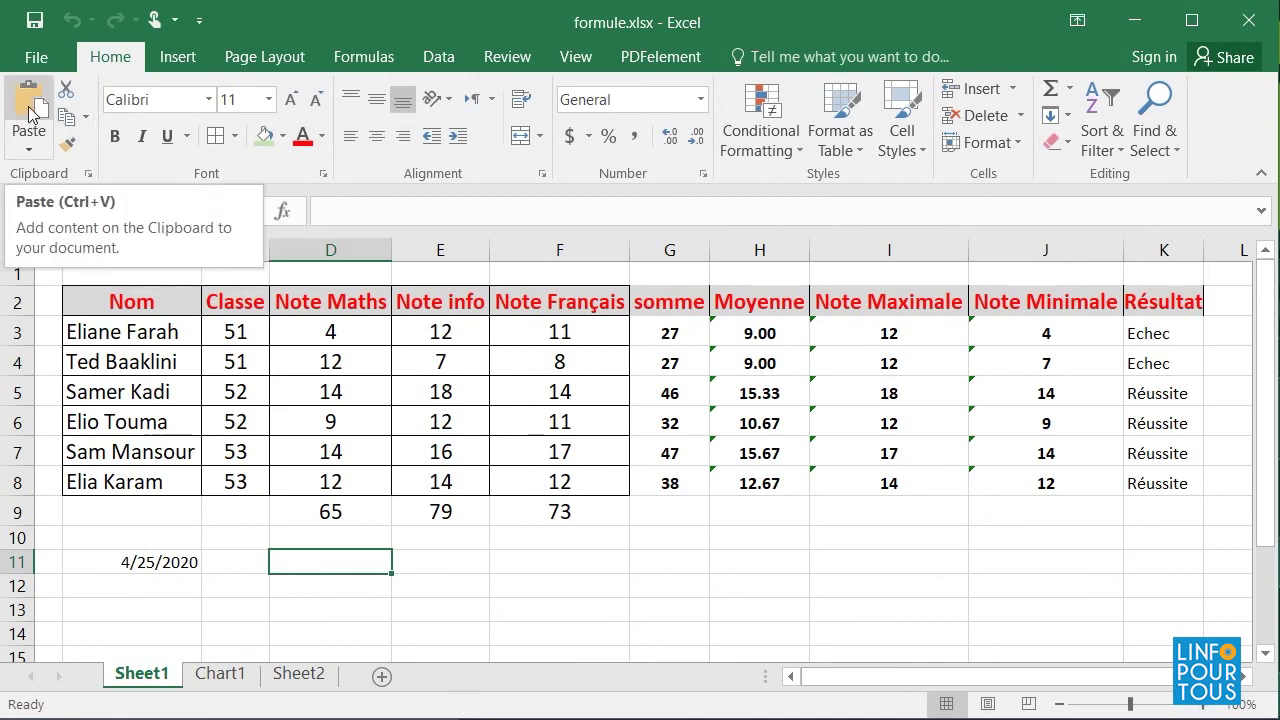
pyautogui.click(207, 181)
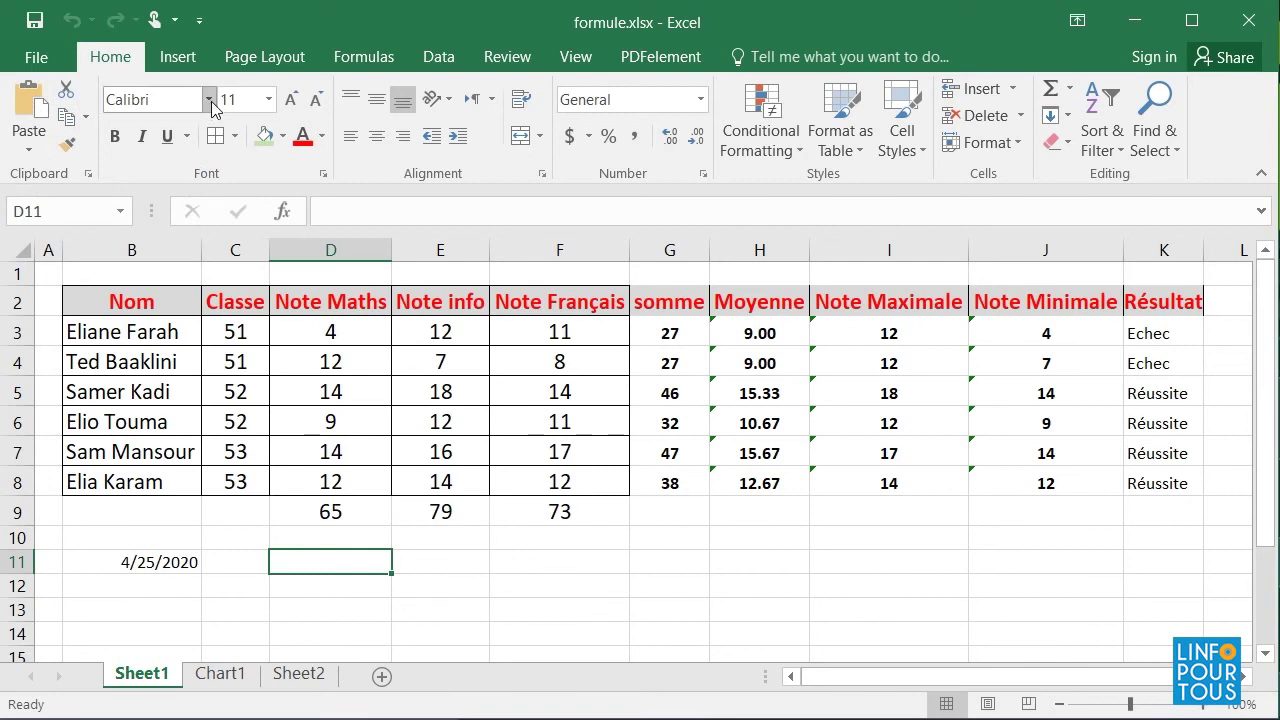
pyautogui.click(270, 99)
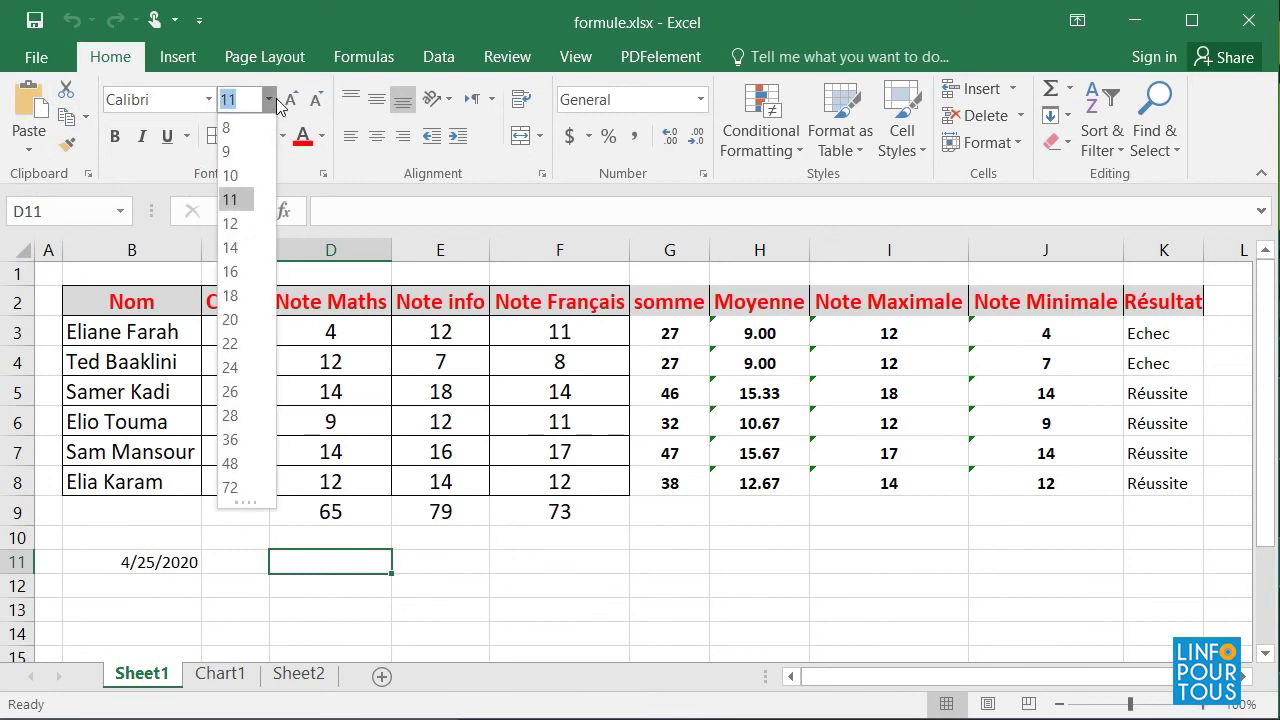
pyautogui.click(209, 97)
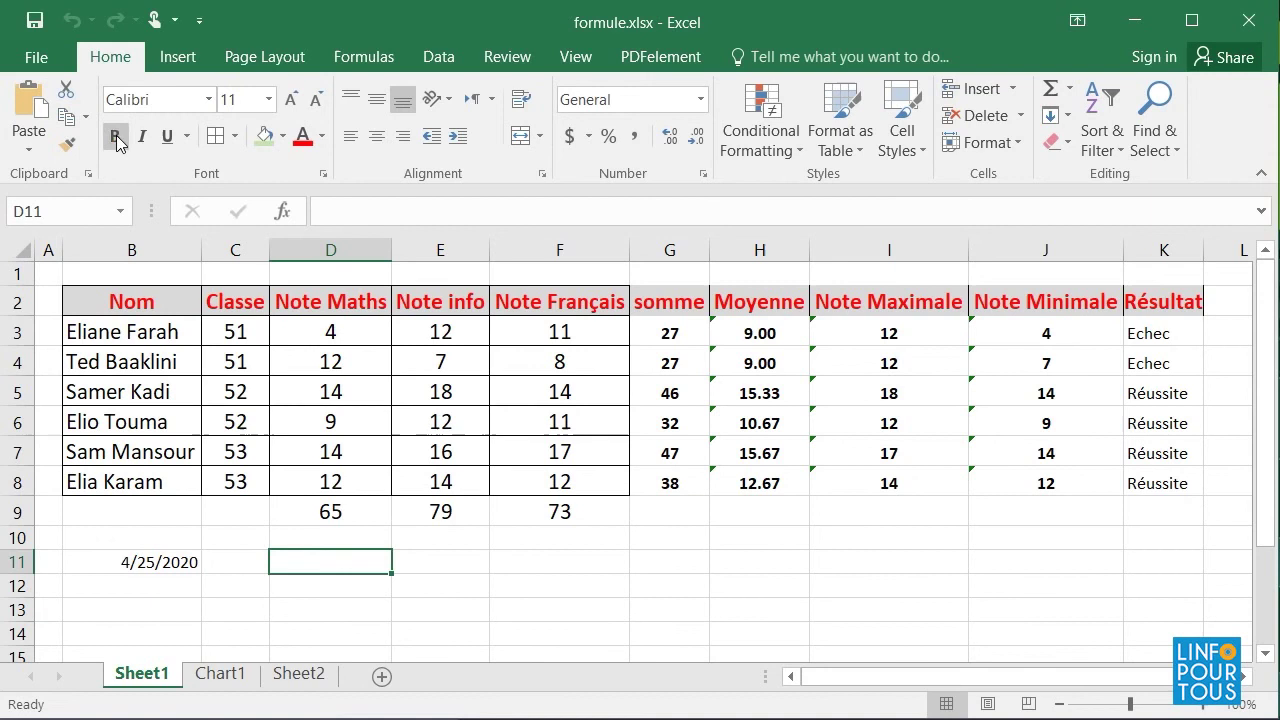
pyautogui.click(116, 137)
pyautogui.click(143, 137)
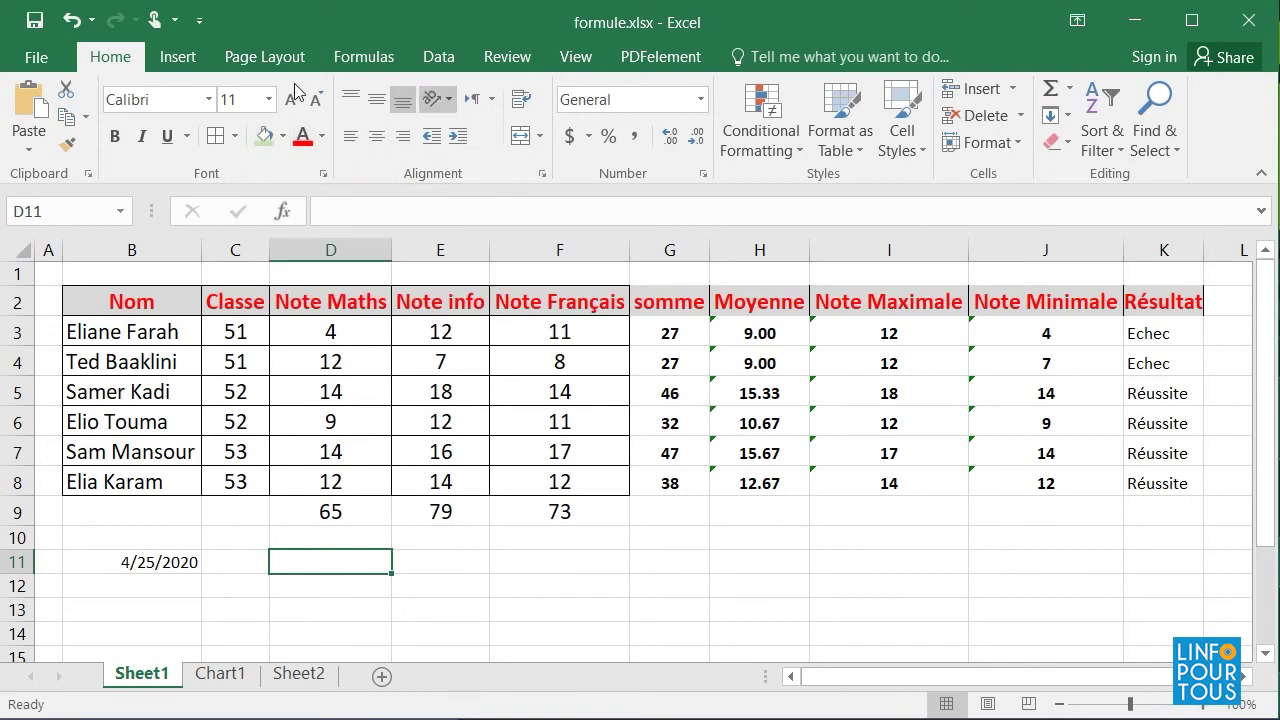
# Browse the Insert, Home, Page Layout and Formulas ribbon tabs, ending on Home
pyautogui.click(180, 60)
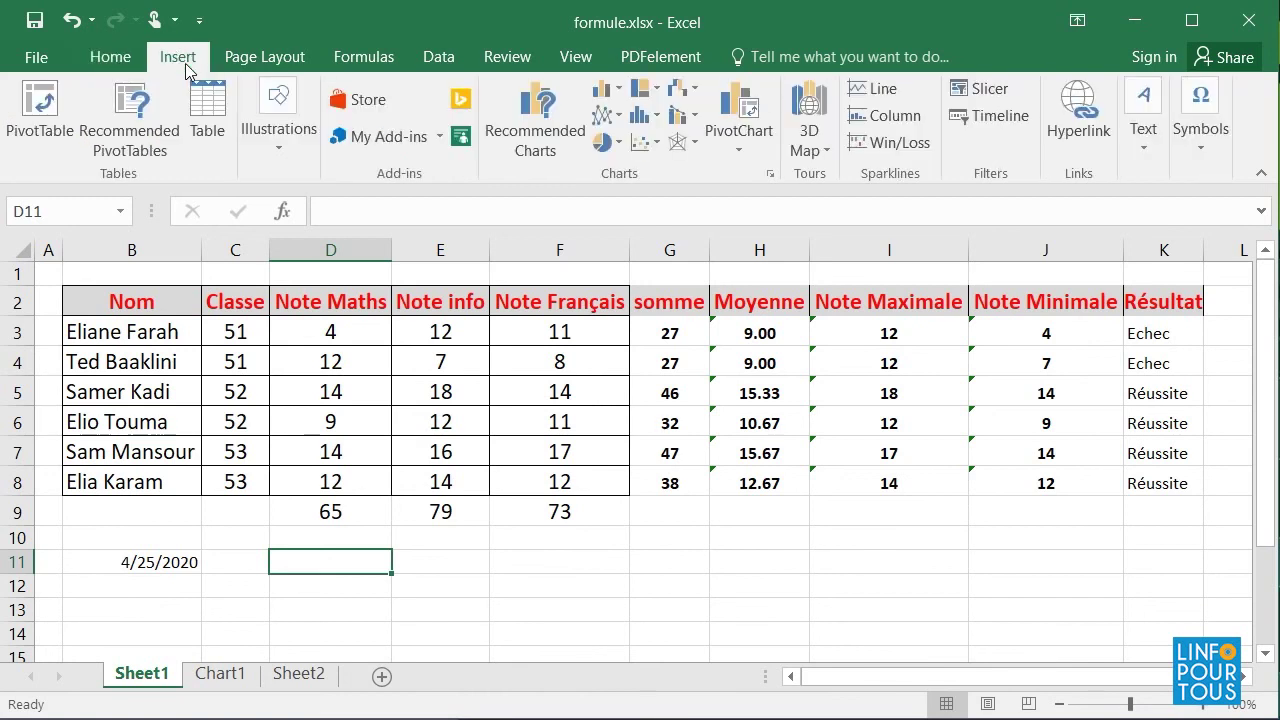
pyautogui.click(115, 60)
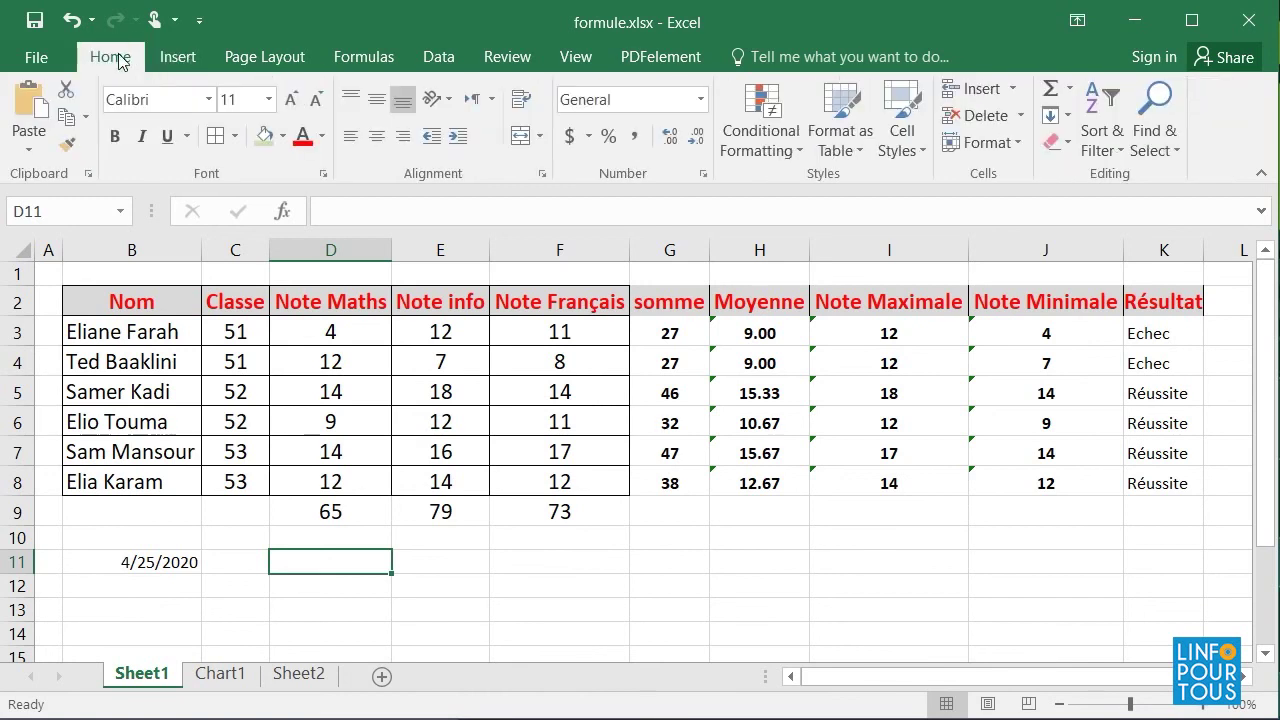
pyautogui.click(192, 61)
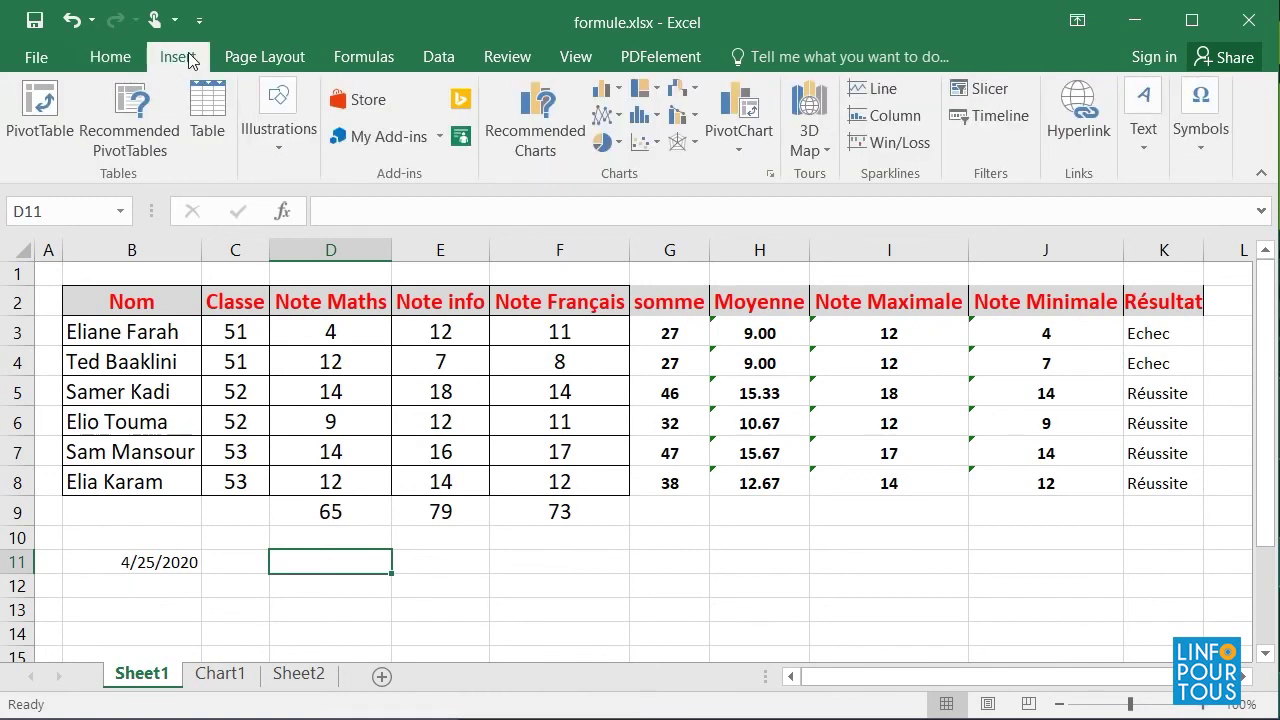
pyautogui.click(257, 63)
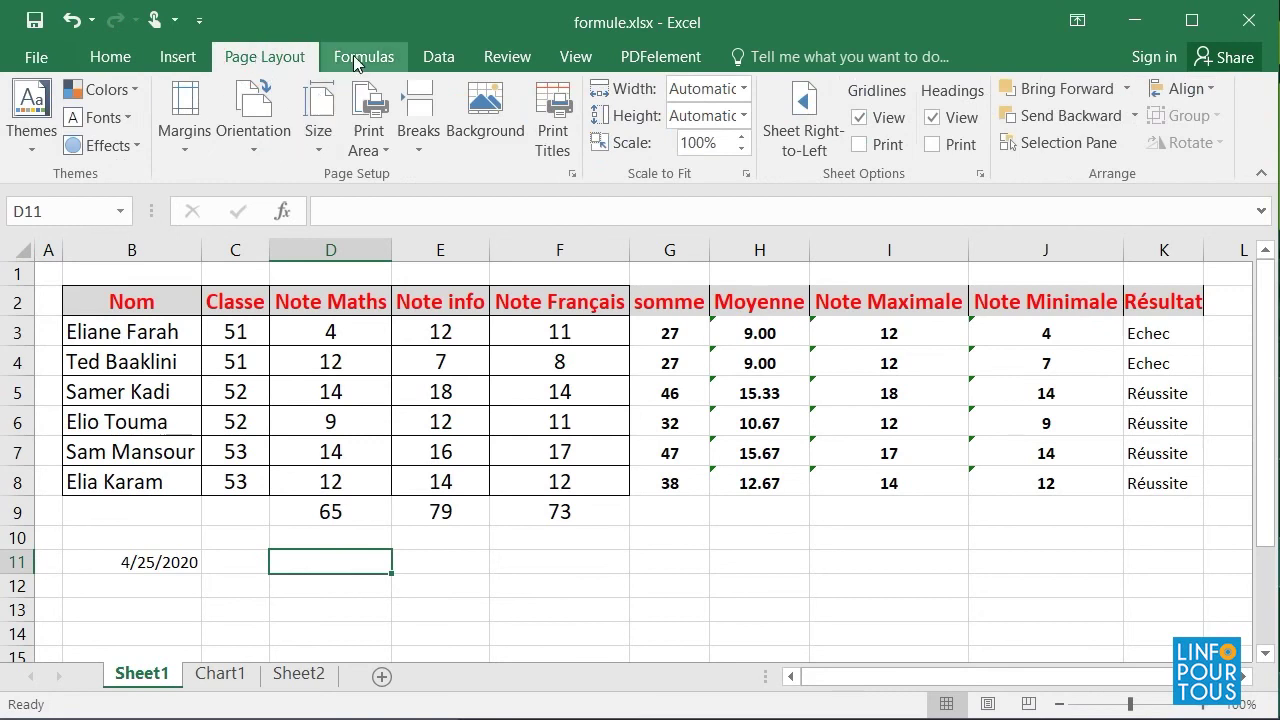
pyautogui.click(357, 63)
pyautogui.click(114, 63)
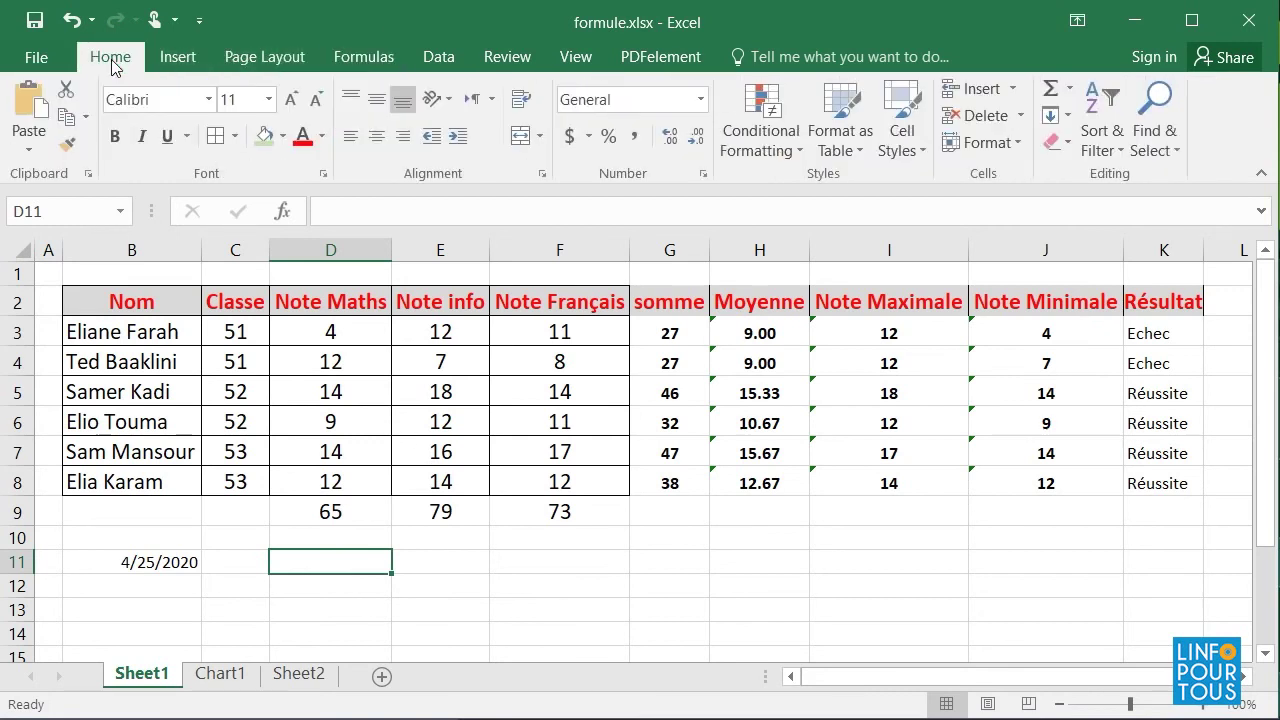
# Create a new blank workbook Book1, make it fill the screen, and add Sheet2
pyautogui.click(37, 59)
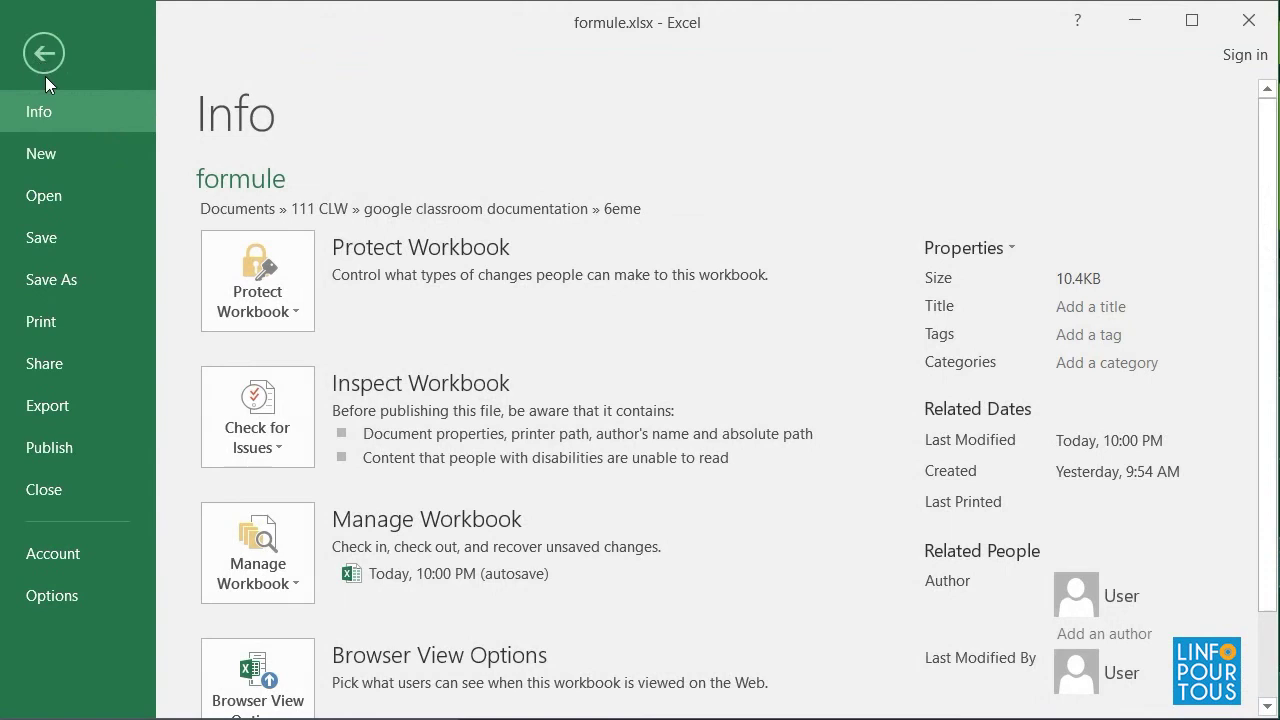
pyautogui.click(41, 153)
pyautogui.click(329, 394)
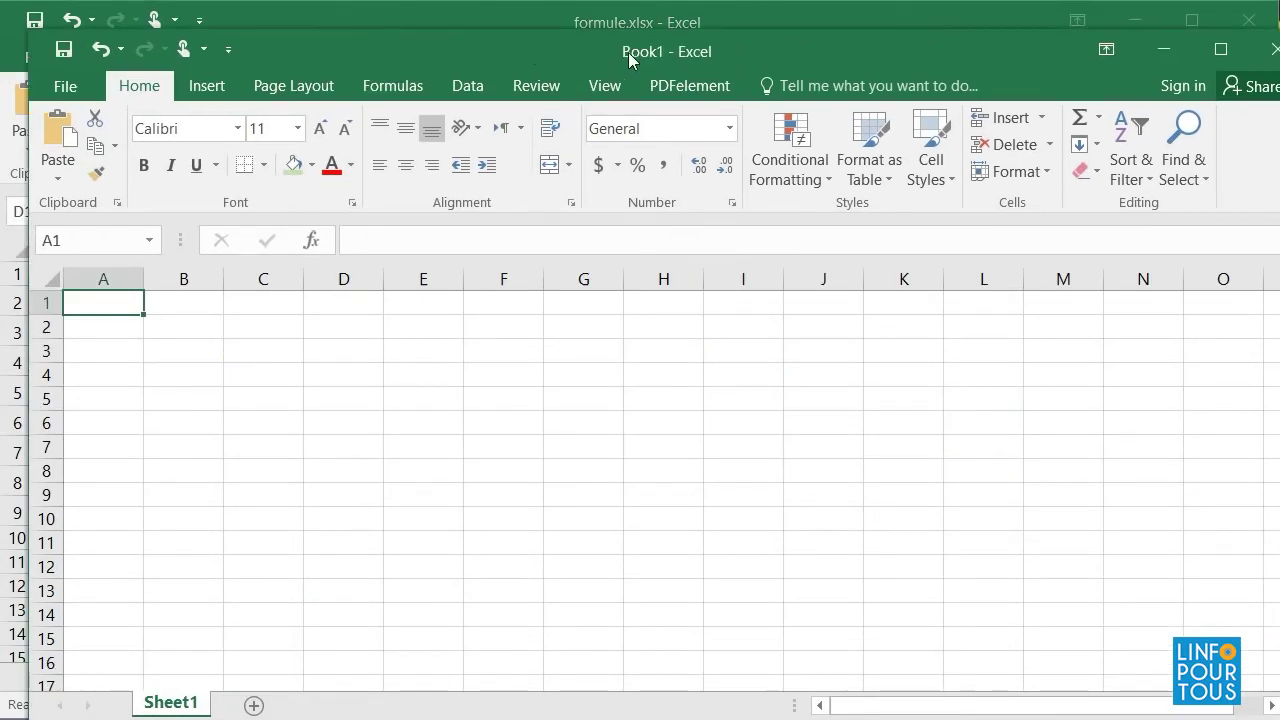
pyautogui.moveTo(525, 52); pyautogui.dragTo(499, 18)
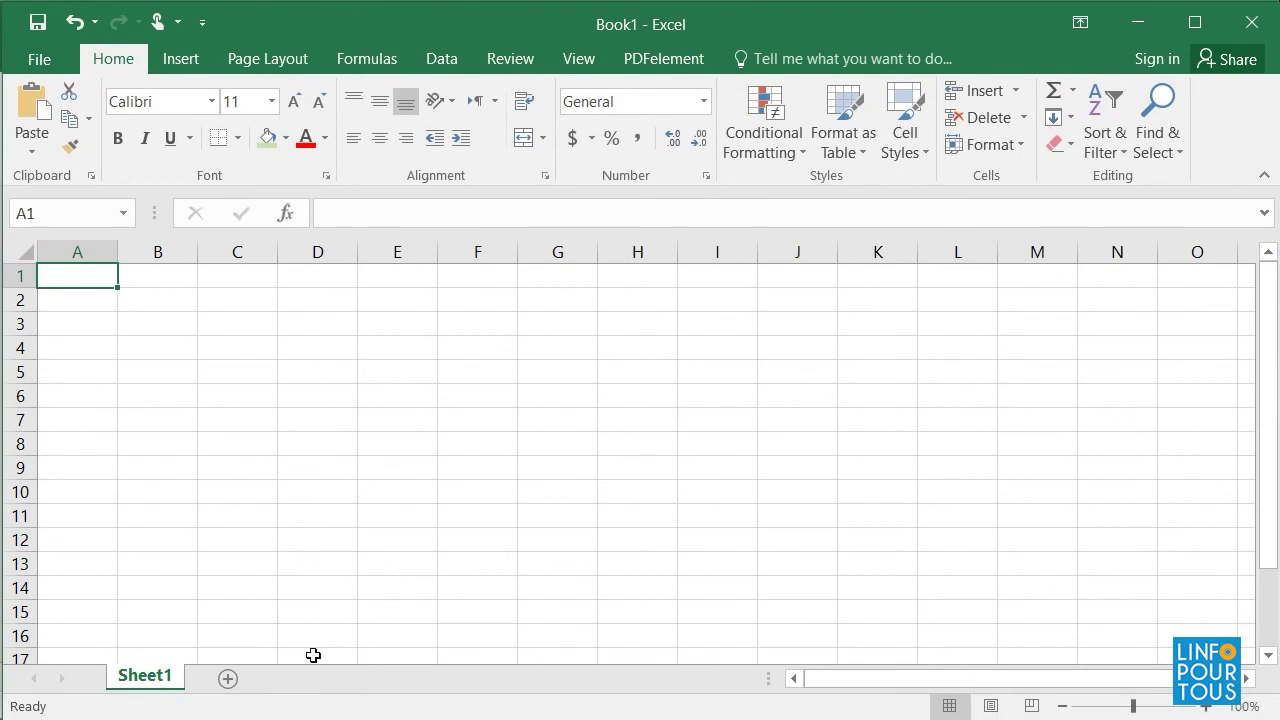
pyautogui.click(228, 678)
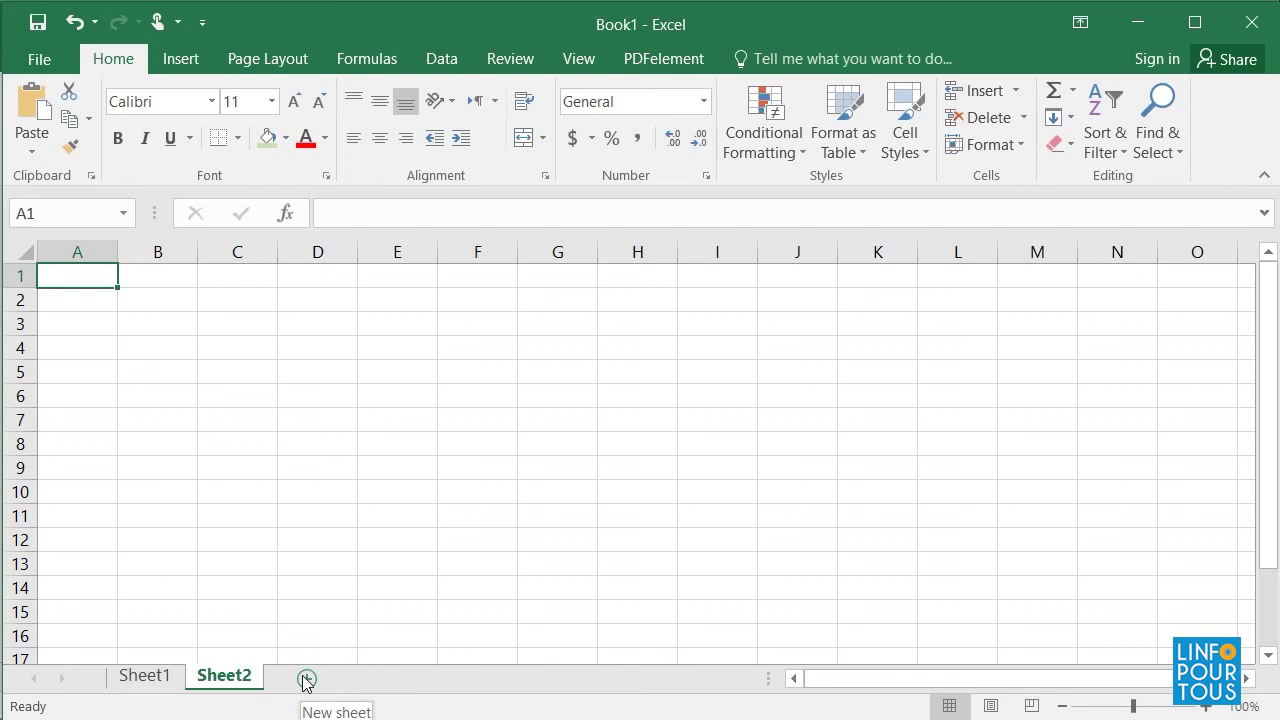
# Delete the Sheet2 worksheet from Book1
pyautogui.click(151, 676)
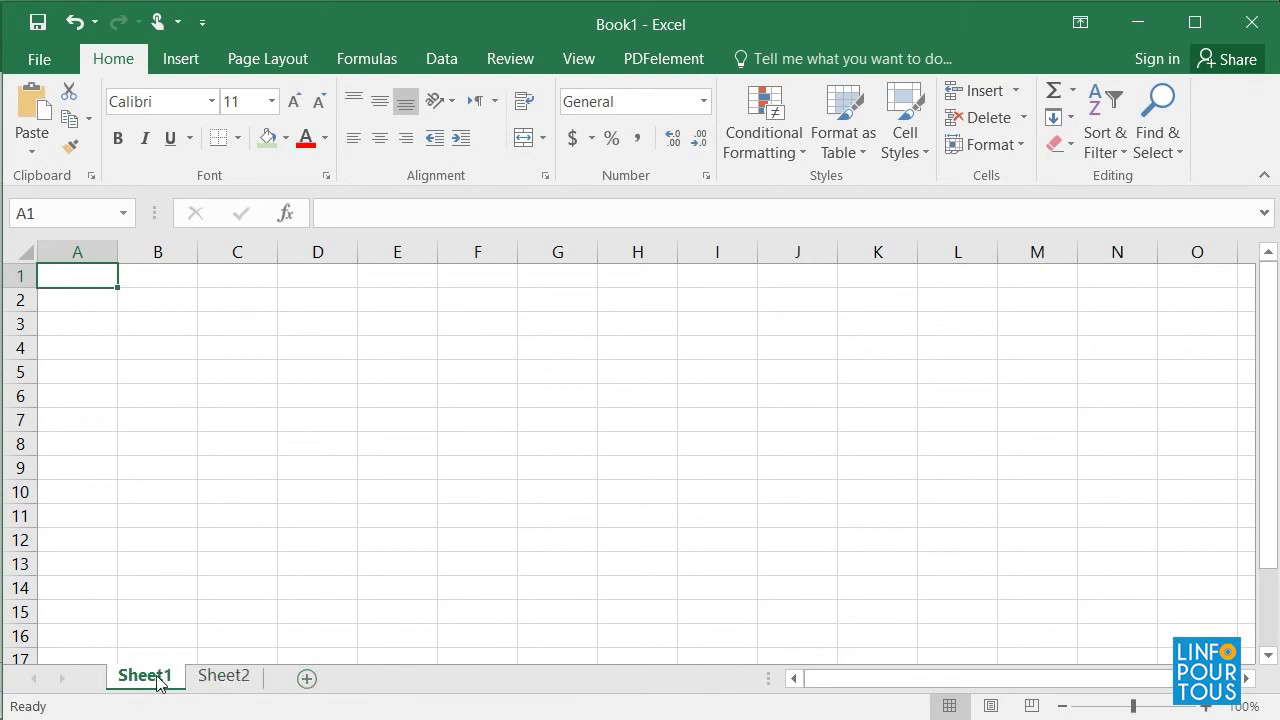
pyautogui.click(224, 678)
pyautogui.rightClick(225, 678)
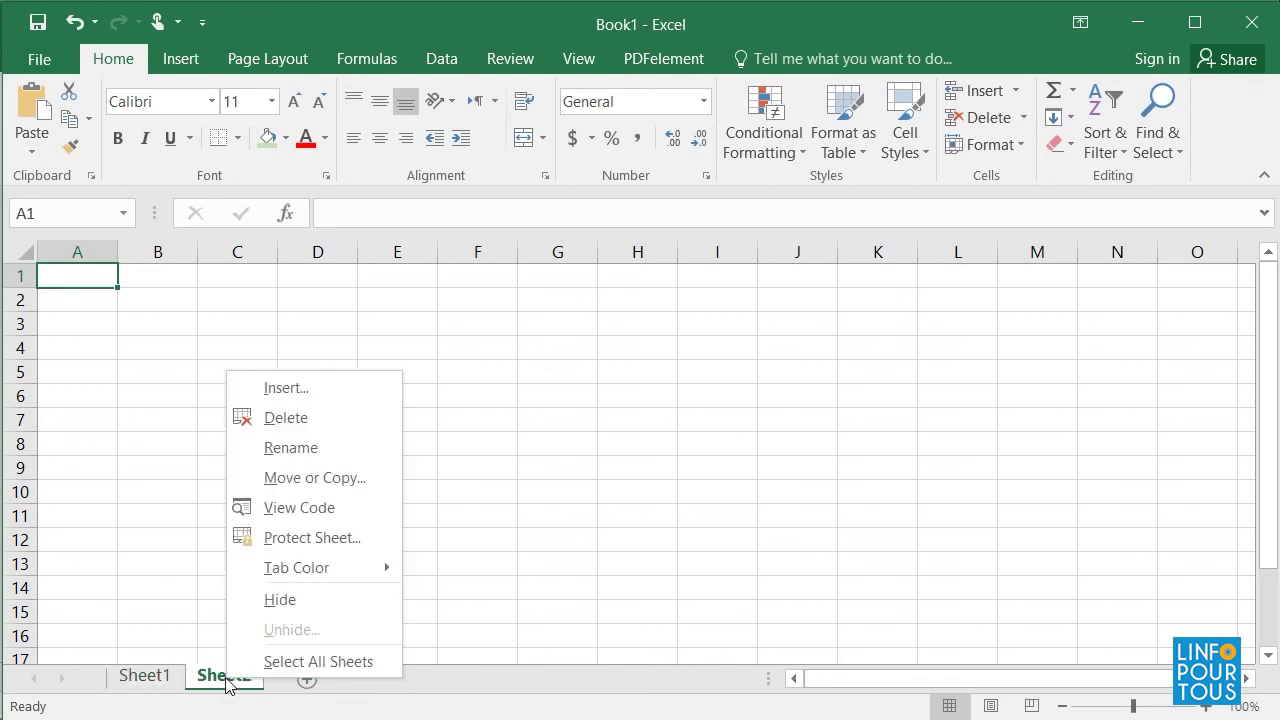
pyautogui.click(313, 417)
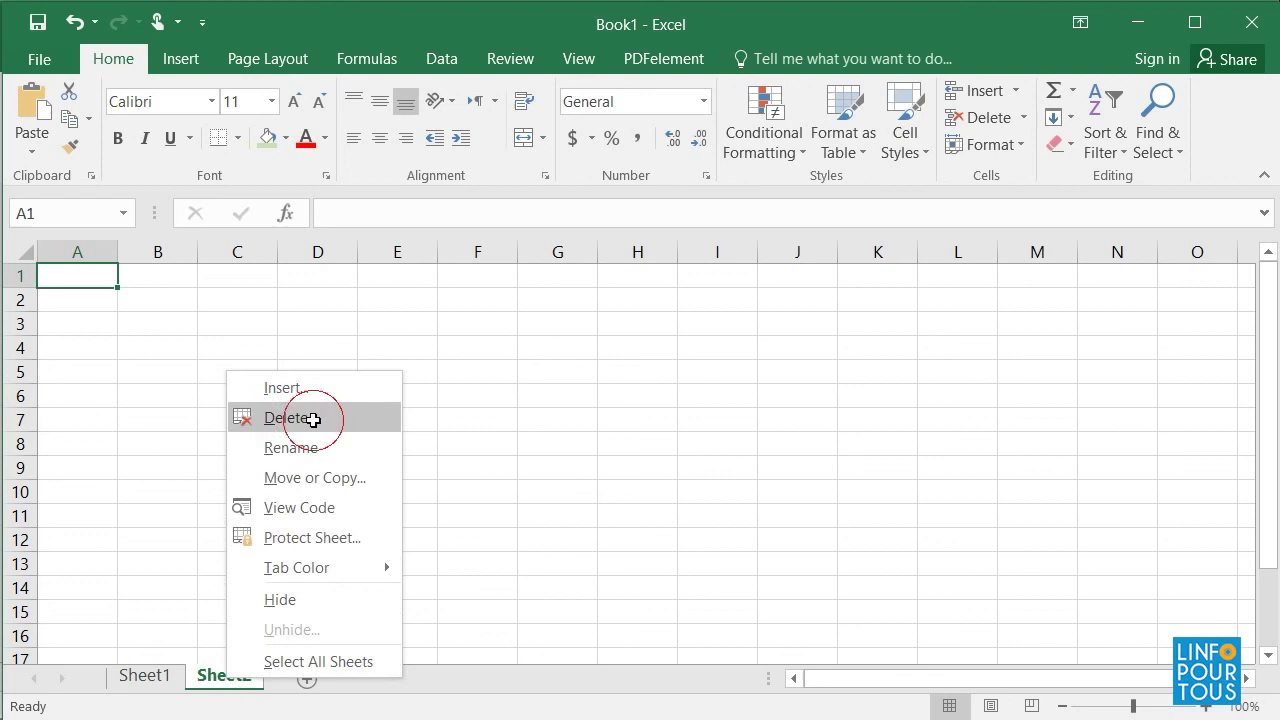
# Add three new worksheets, Sheet3, Sheet4 and Sheet5, after Sheet1
pyautogui.click(240, 645)
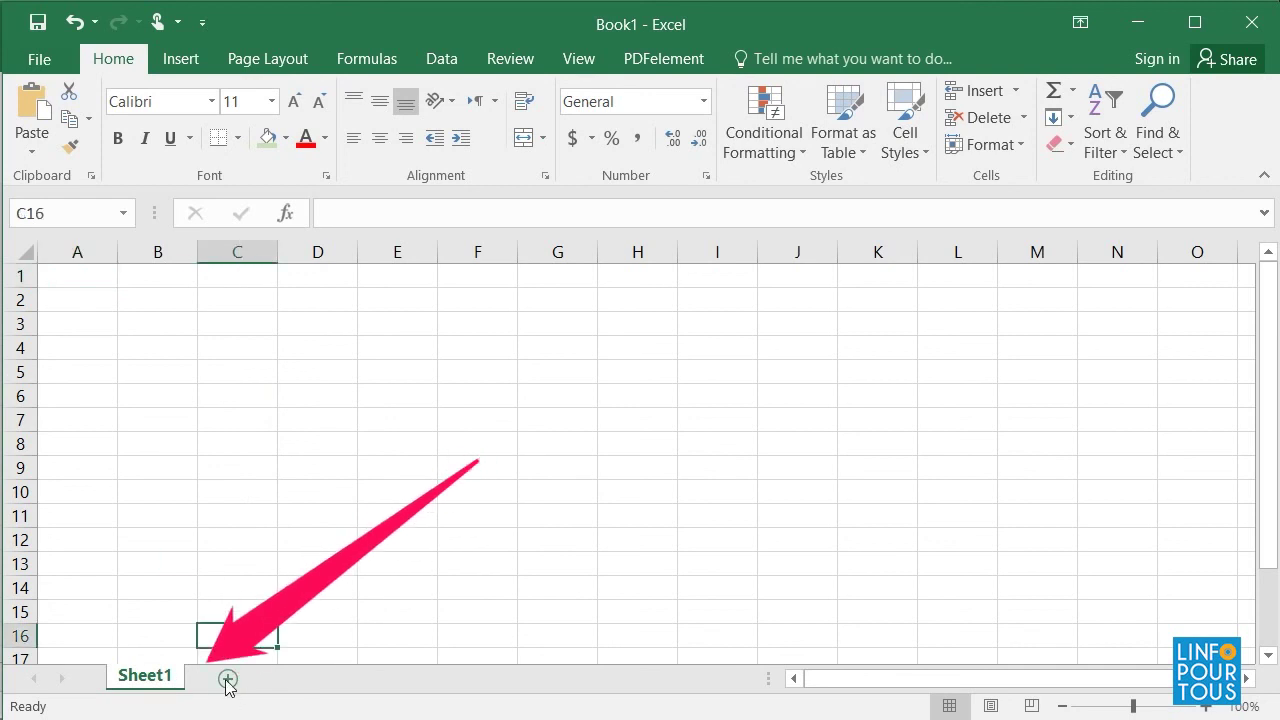
pyautogui.click(228, 678)
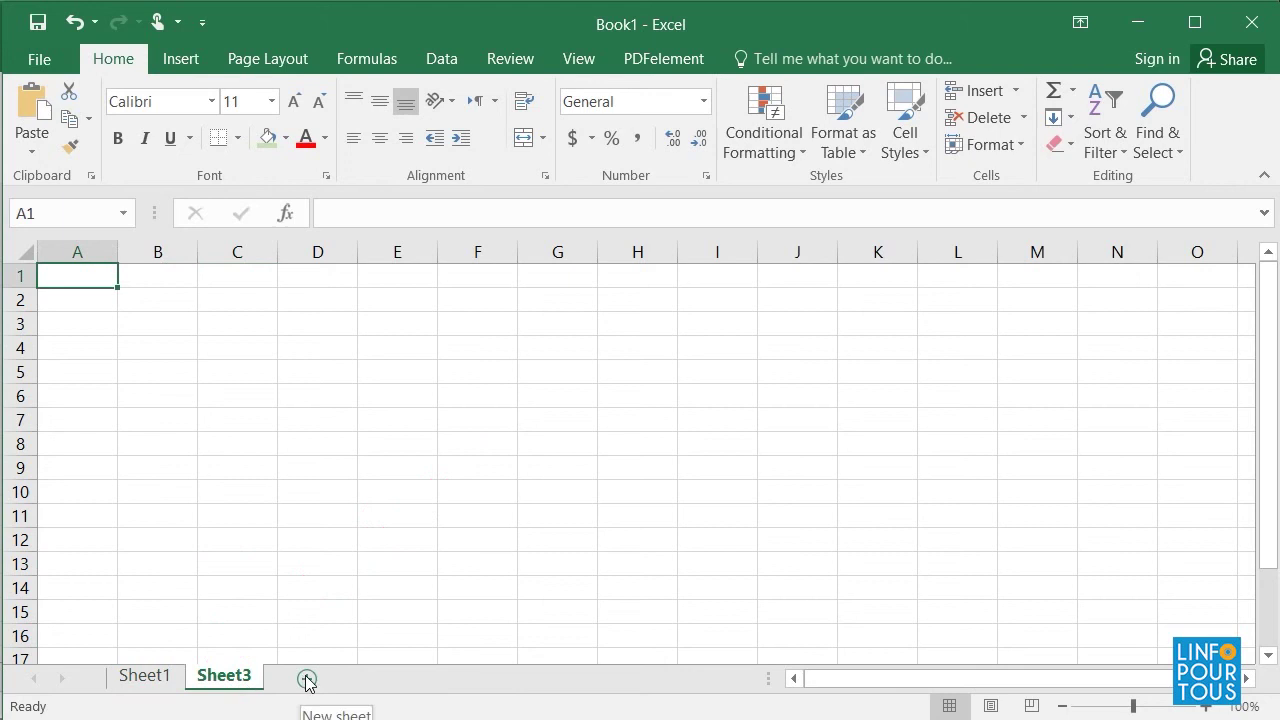
pyautogui.click(306, 681)
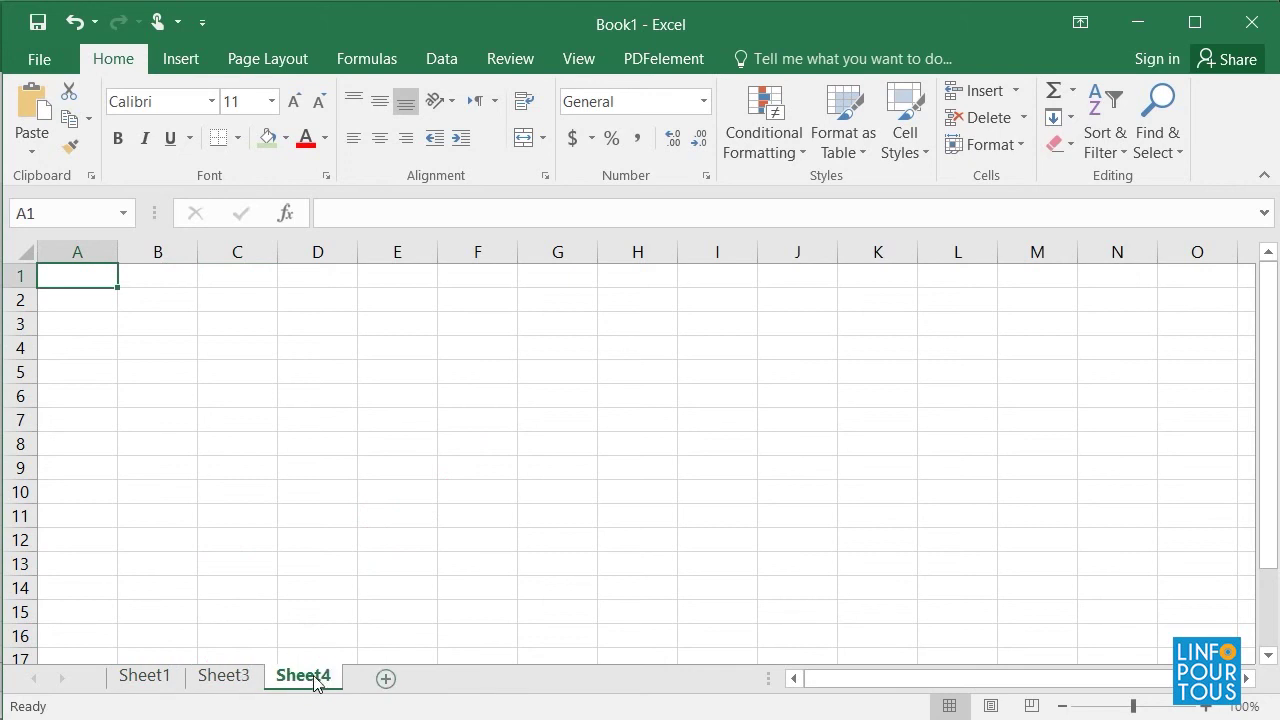
pyautogui.click(385, 680)
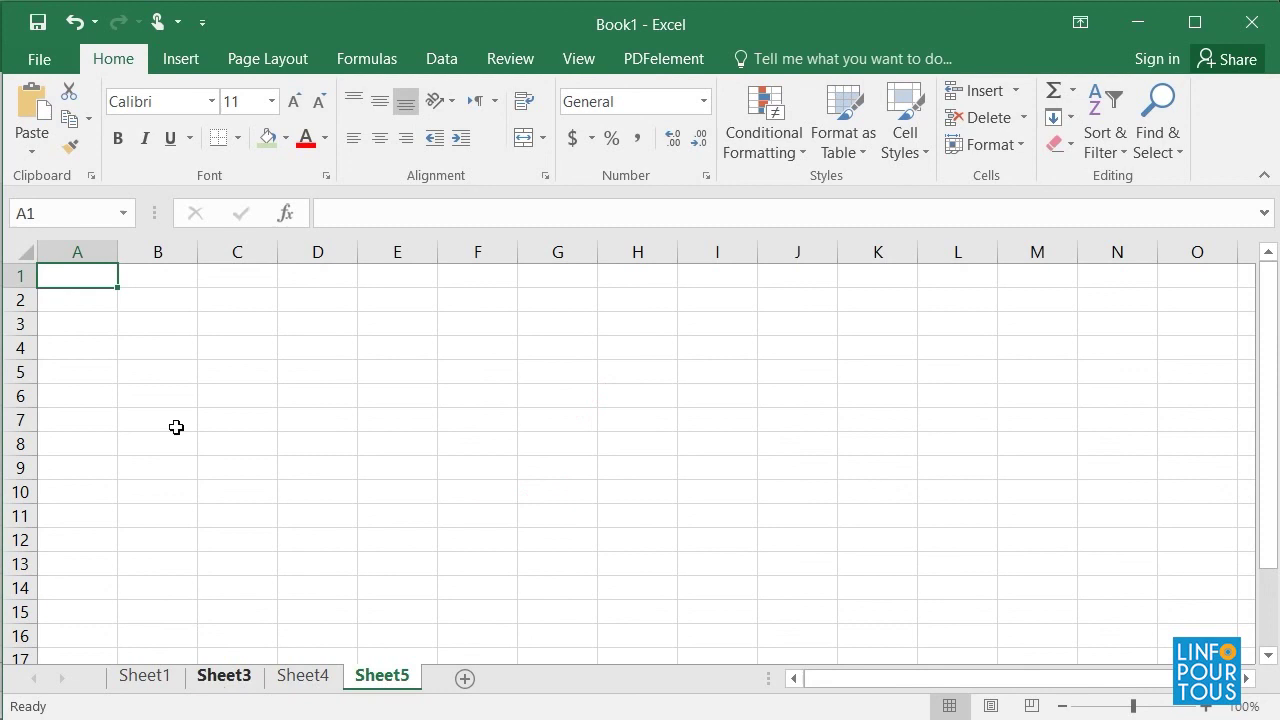
pyautogui.click(80, 251)
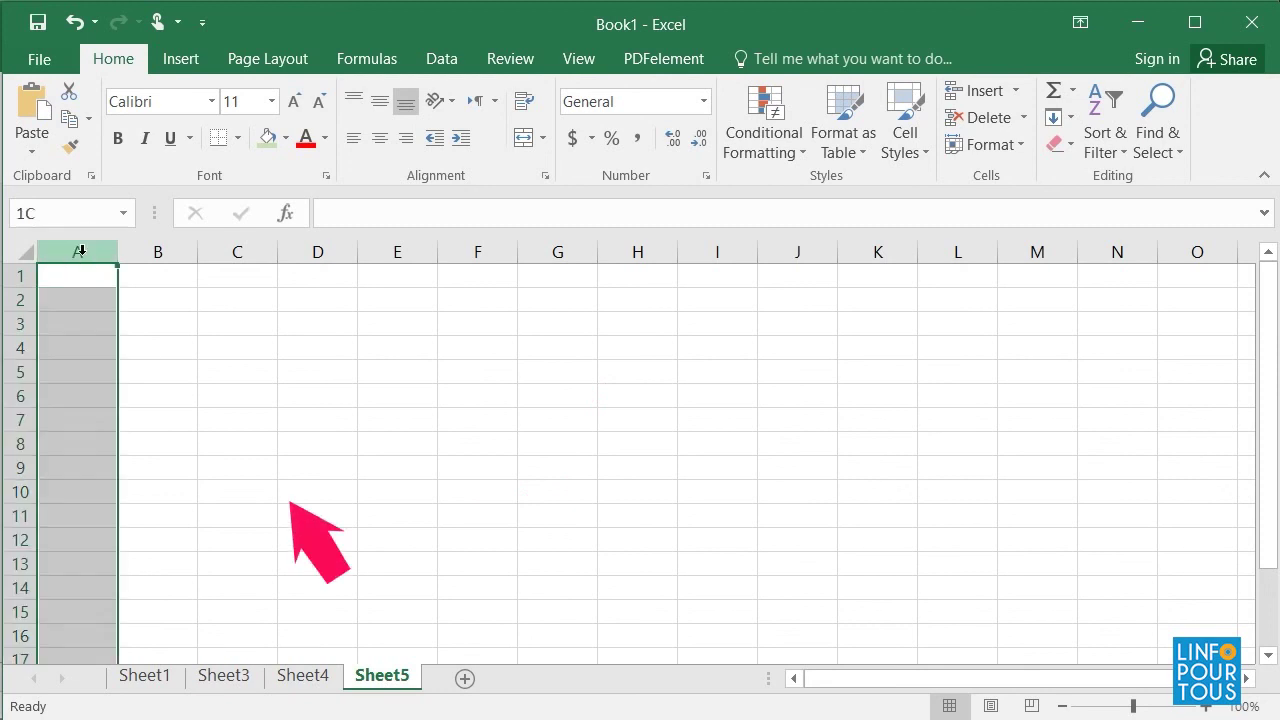
pyautogui.click(224, 250)
pyautogui.click(314, 250)
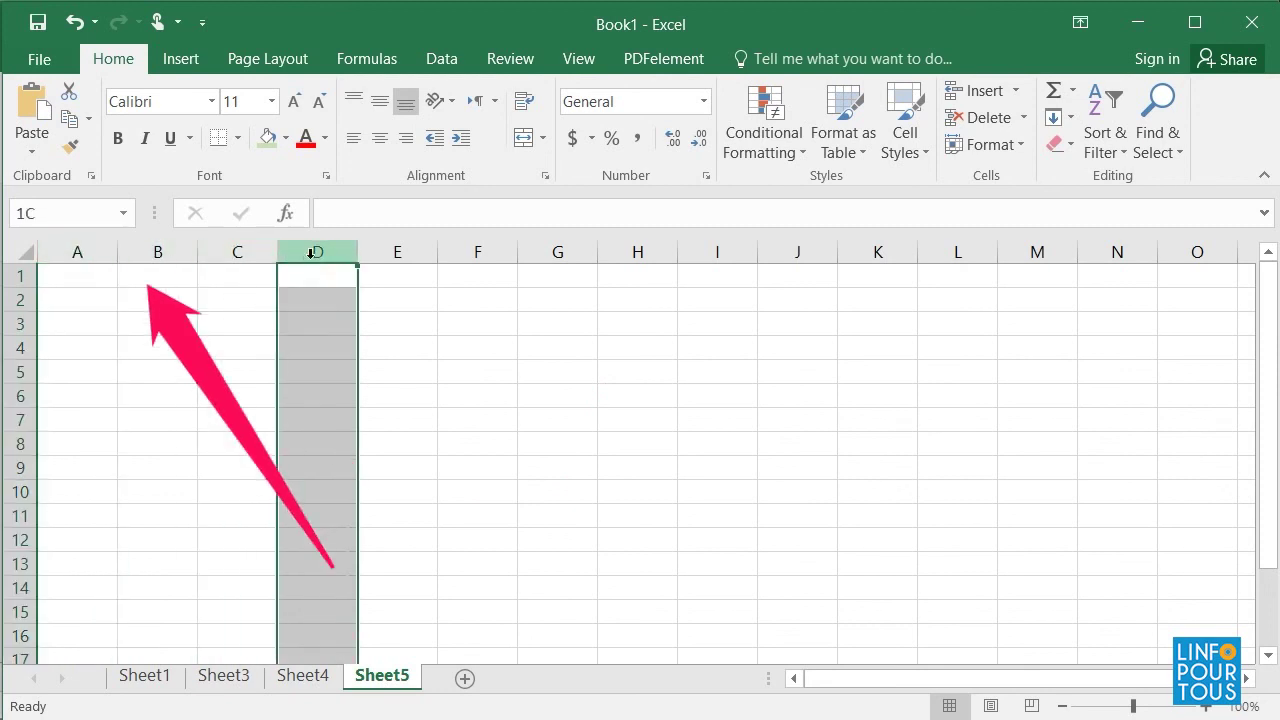
pyautogui.click(18, 323)
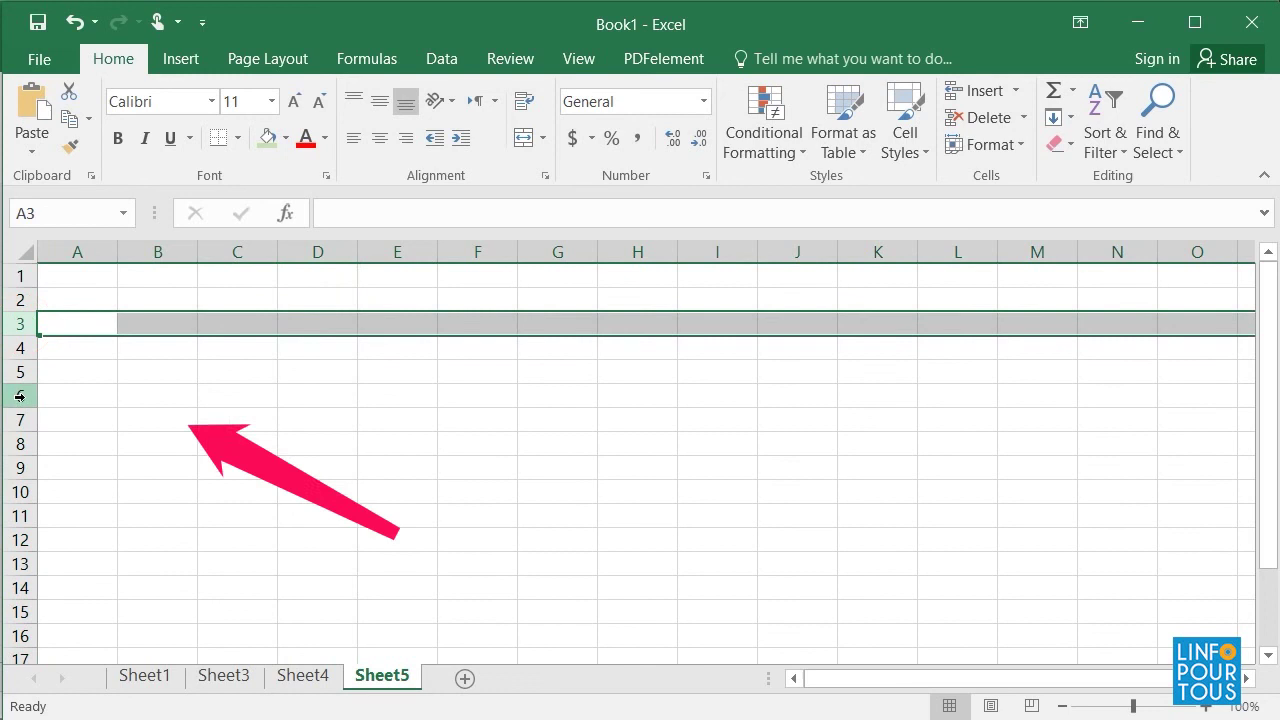
pyautogui.click(20, 396)
pyautogui.click(106, 251)
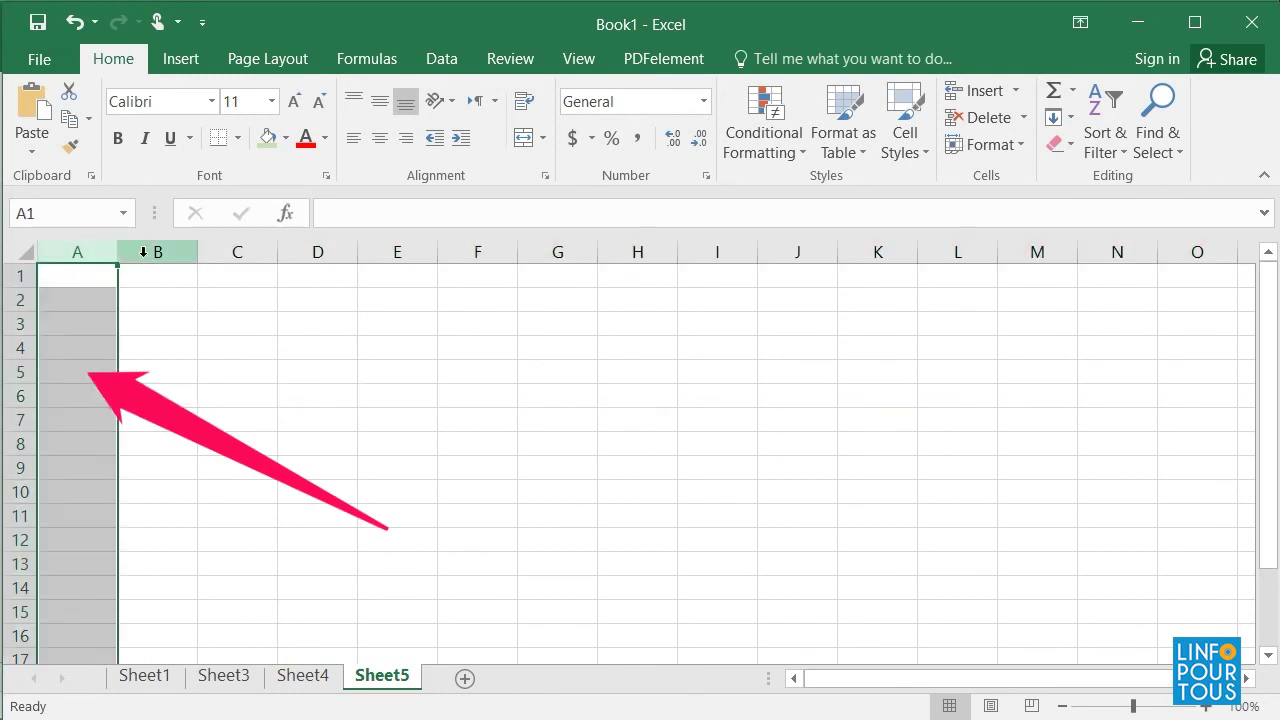
pyautogui.moveTo(118, 256); pyautogui.dragTo(320, 252)
pyautogui.click(397, 252)
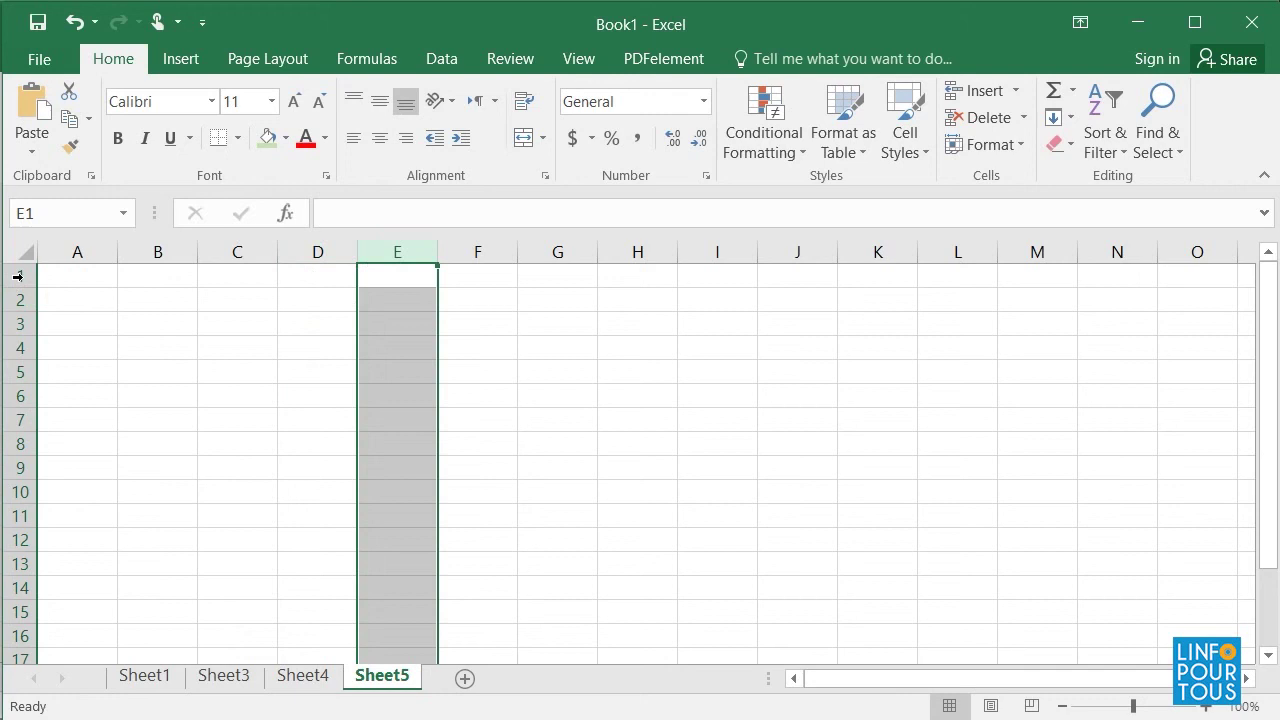
pyautogui.click(18, 276)
pyautogui.click(20, 300)
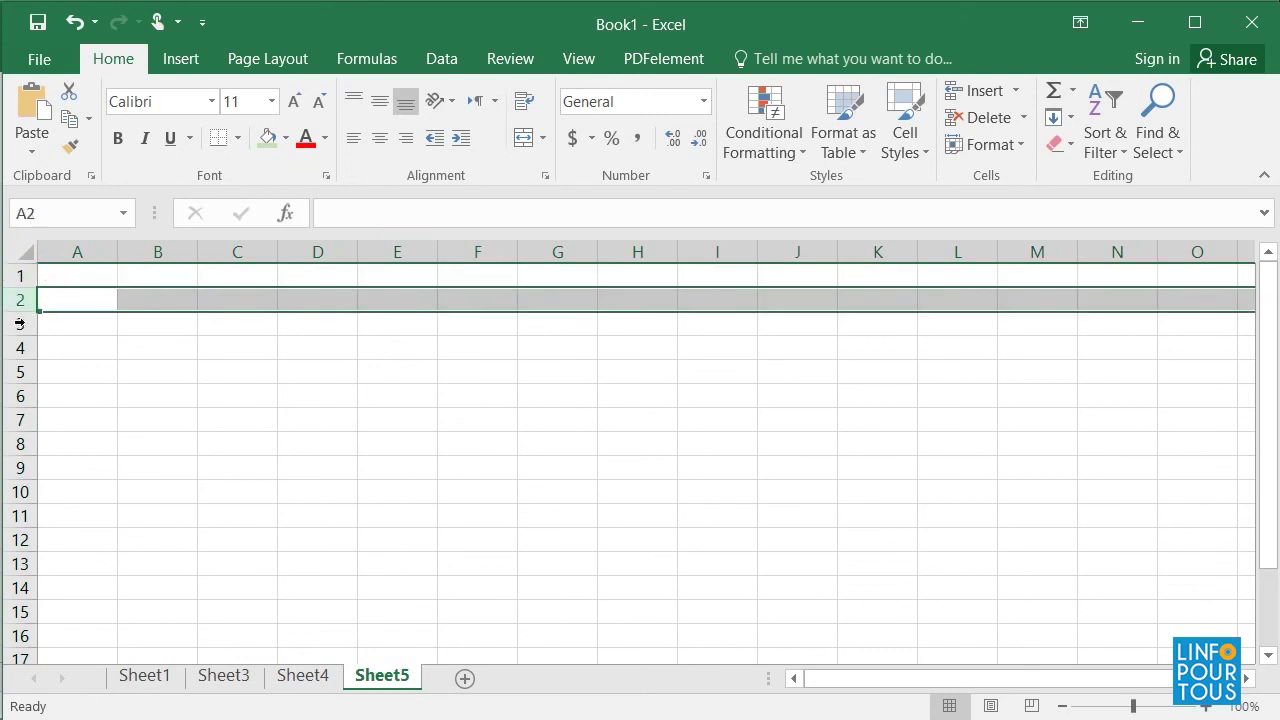
pyautogui.click(20, 324)
pyautogui.click(20, 348)
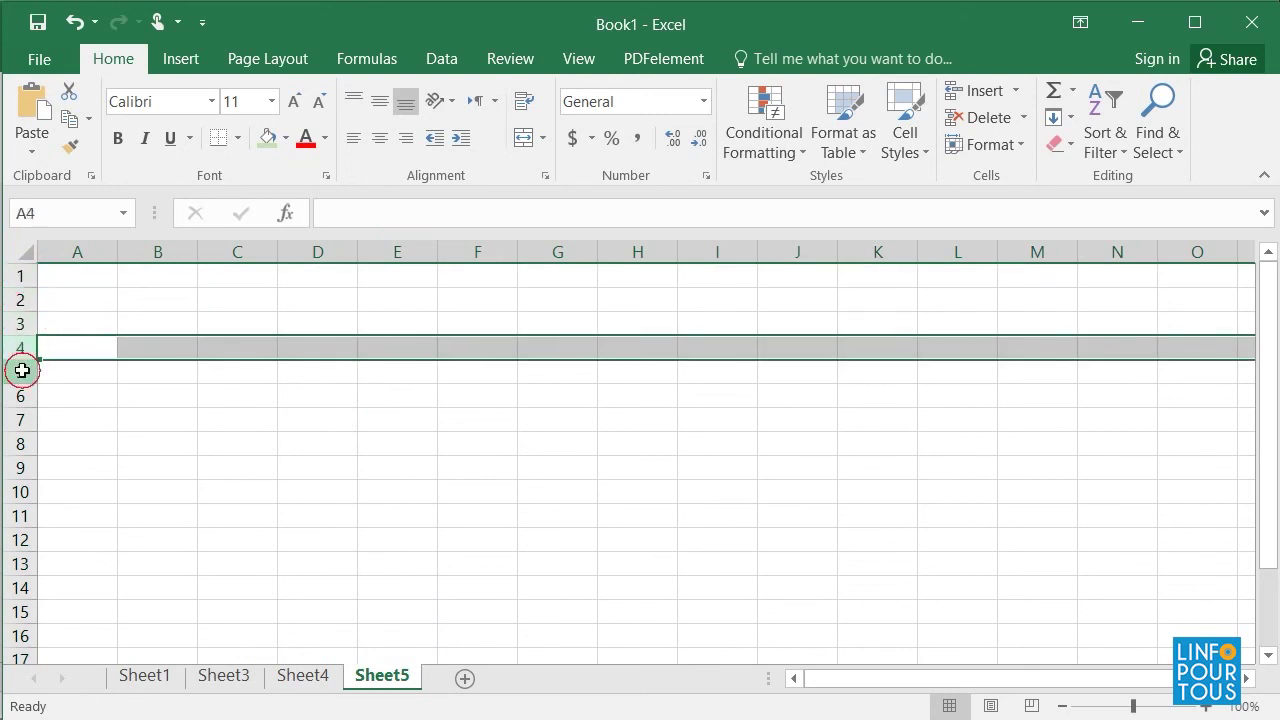
pyautogui.click(20, 372)
pyautogui.click(130, 277)
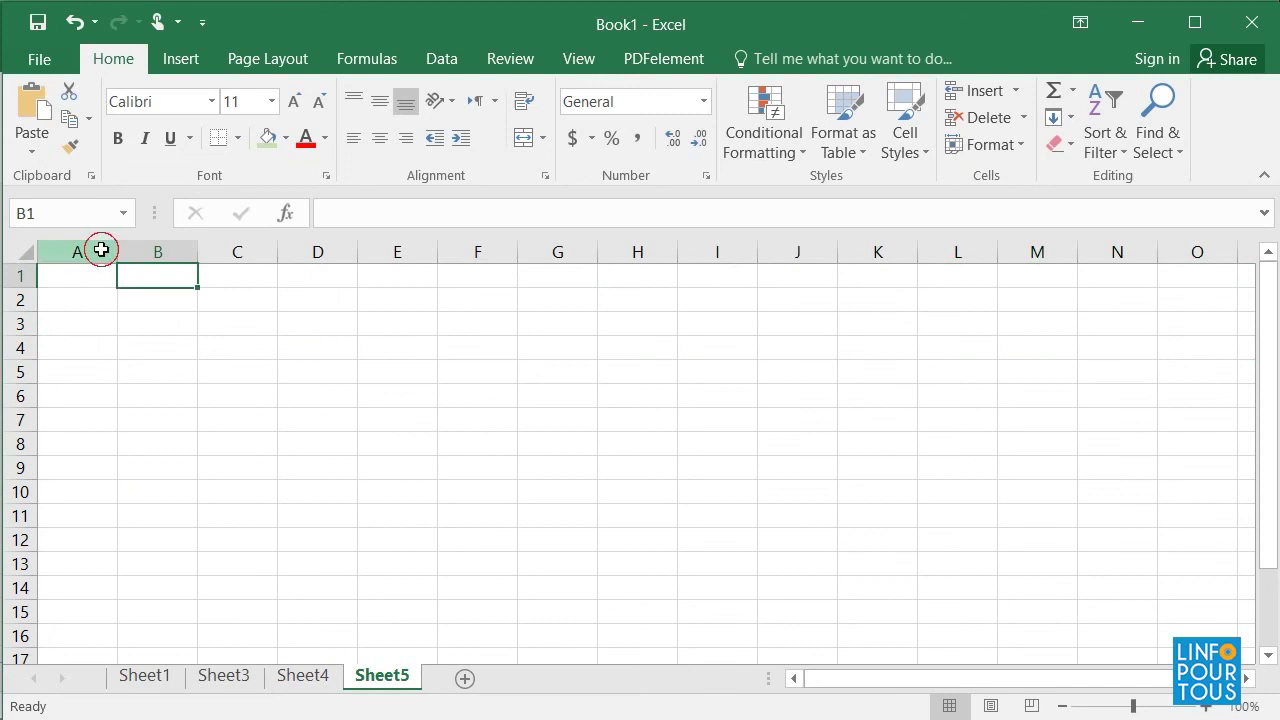
pyautogui.click(100, 250)
pyautogui.click(151, 247)
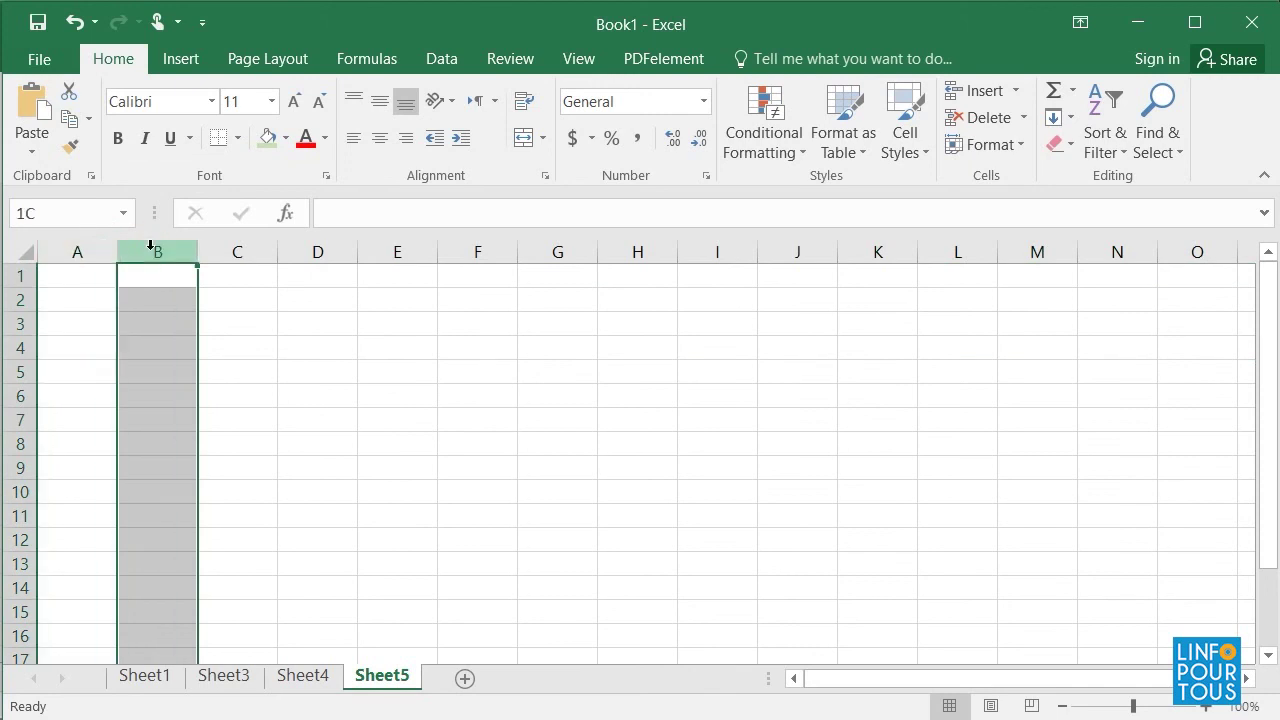
pyautogui.click(230, 251)
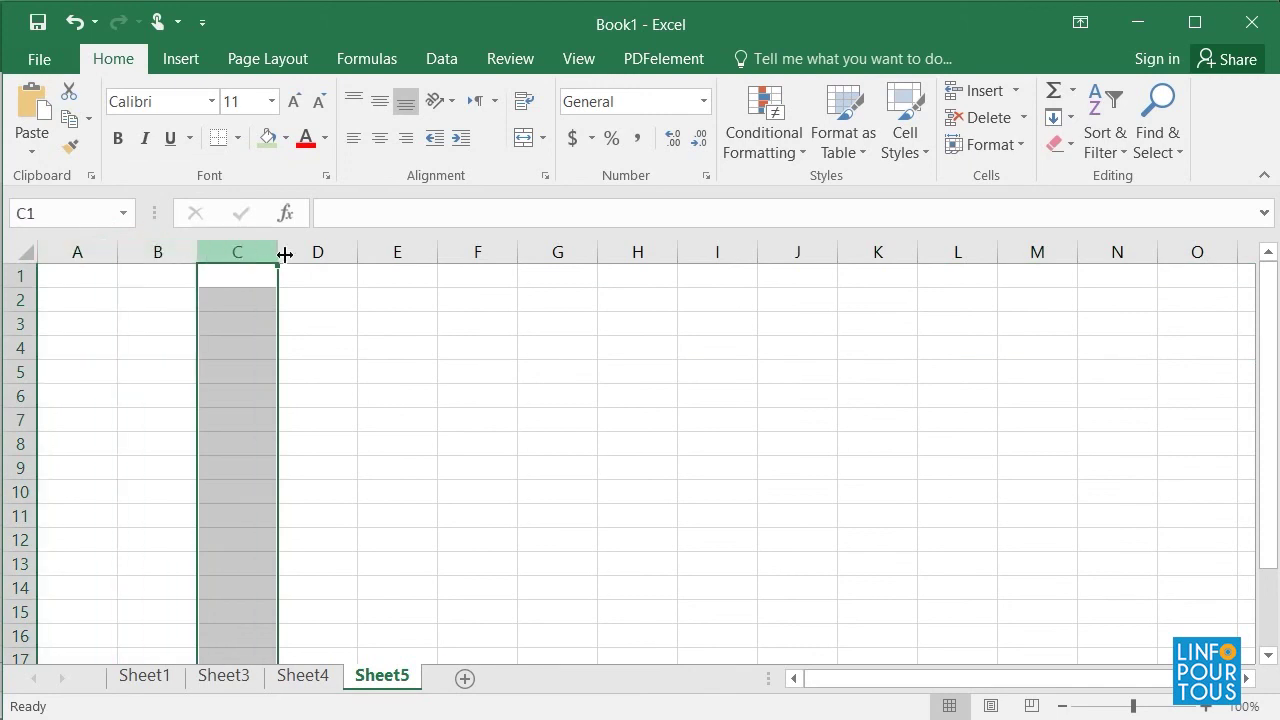
pyautogui.click(334, 251)
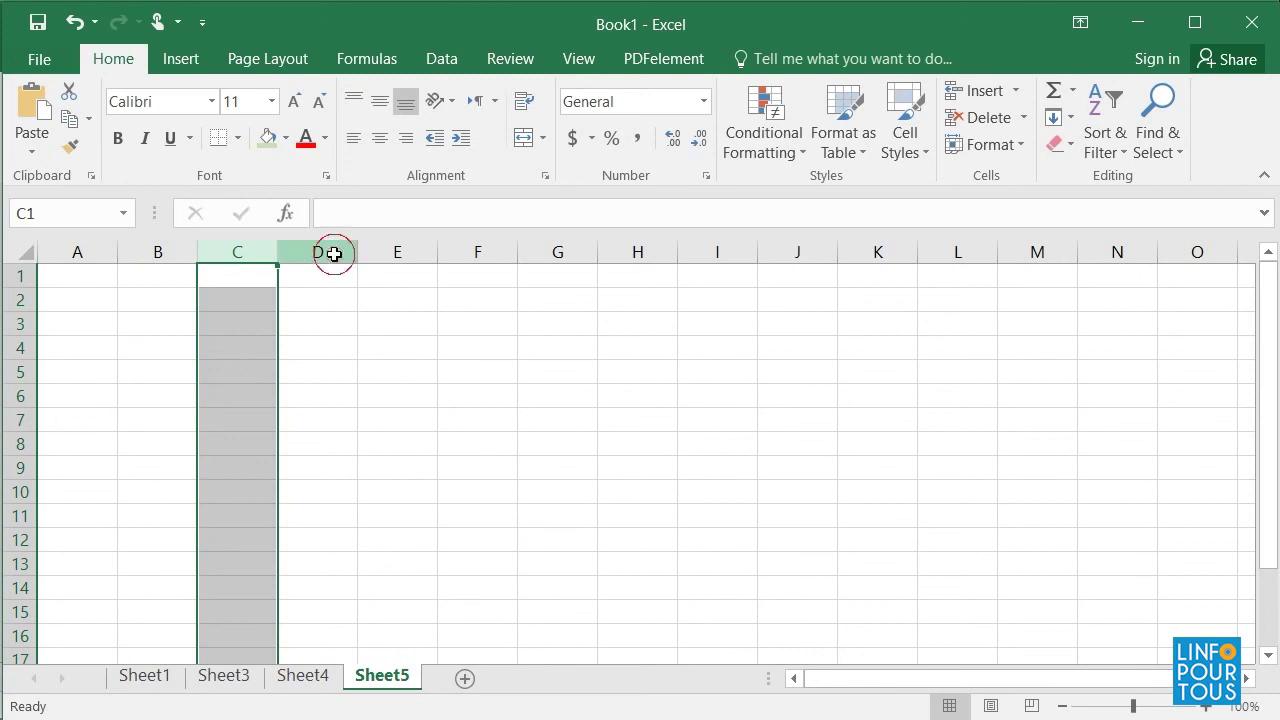
pyautogui.click(400, 254)
pyautogui.click(20, 276)
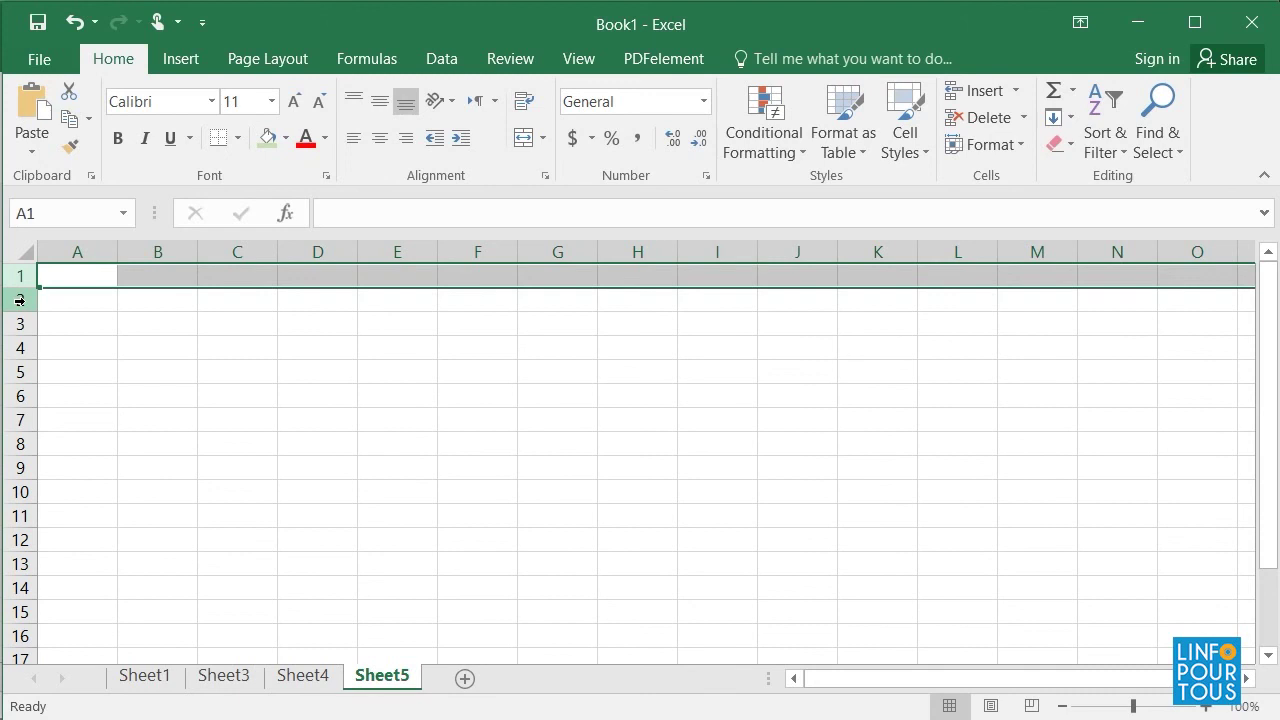
pyautogui.click(19, 300)
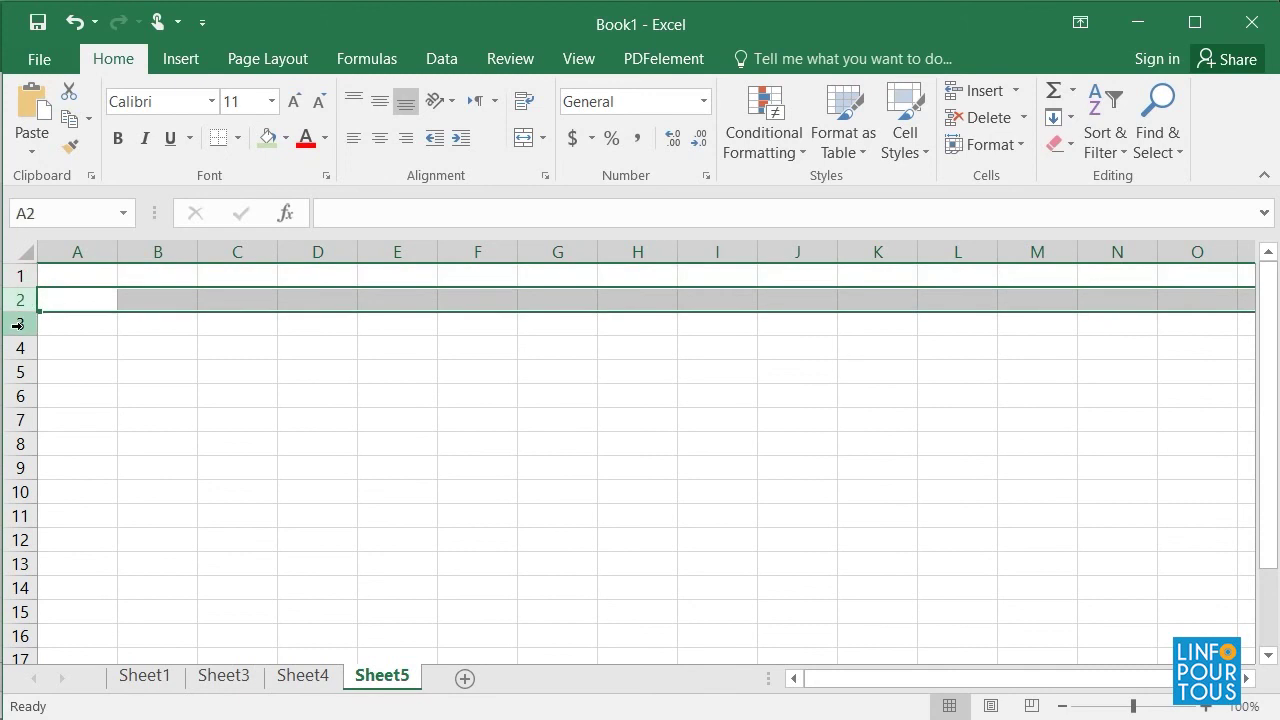
pyautogui.click(19, 324)
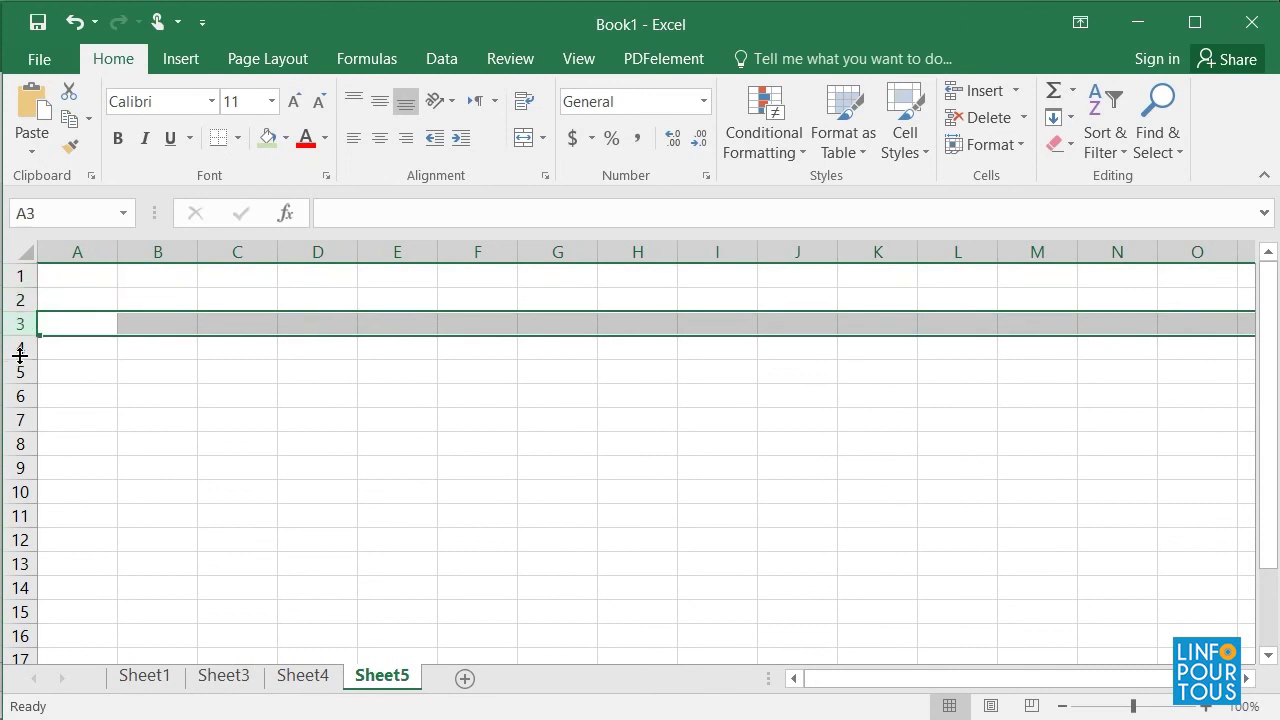
pyautogui.click(18, 347)
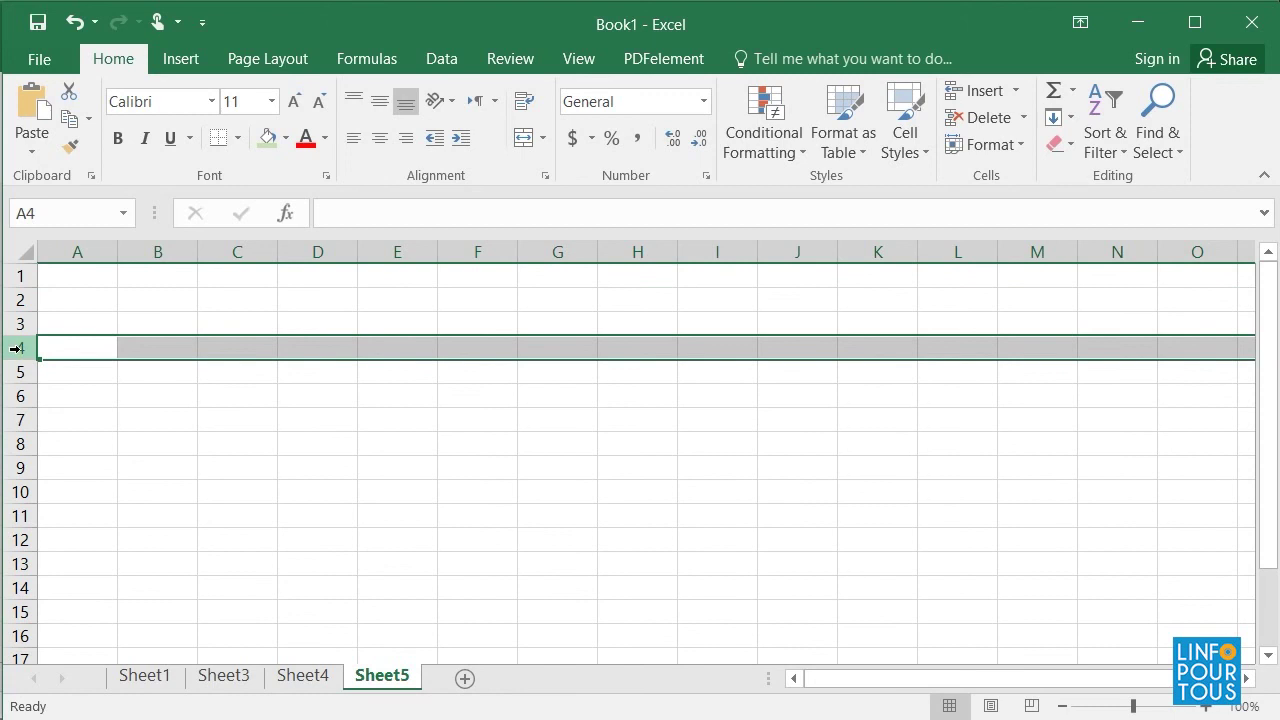
pyautogui.click(18, 371)
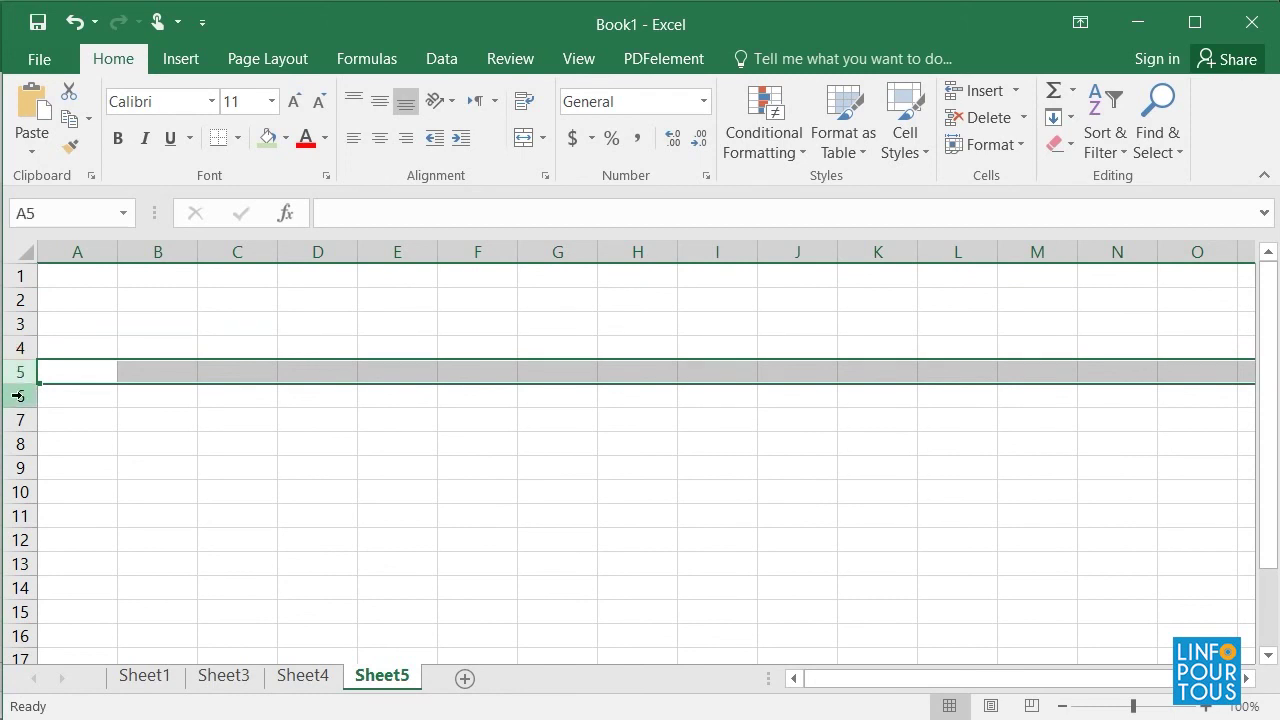
pyautogui.click(18, 396)
pyautogui.click(18, 419)
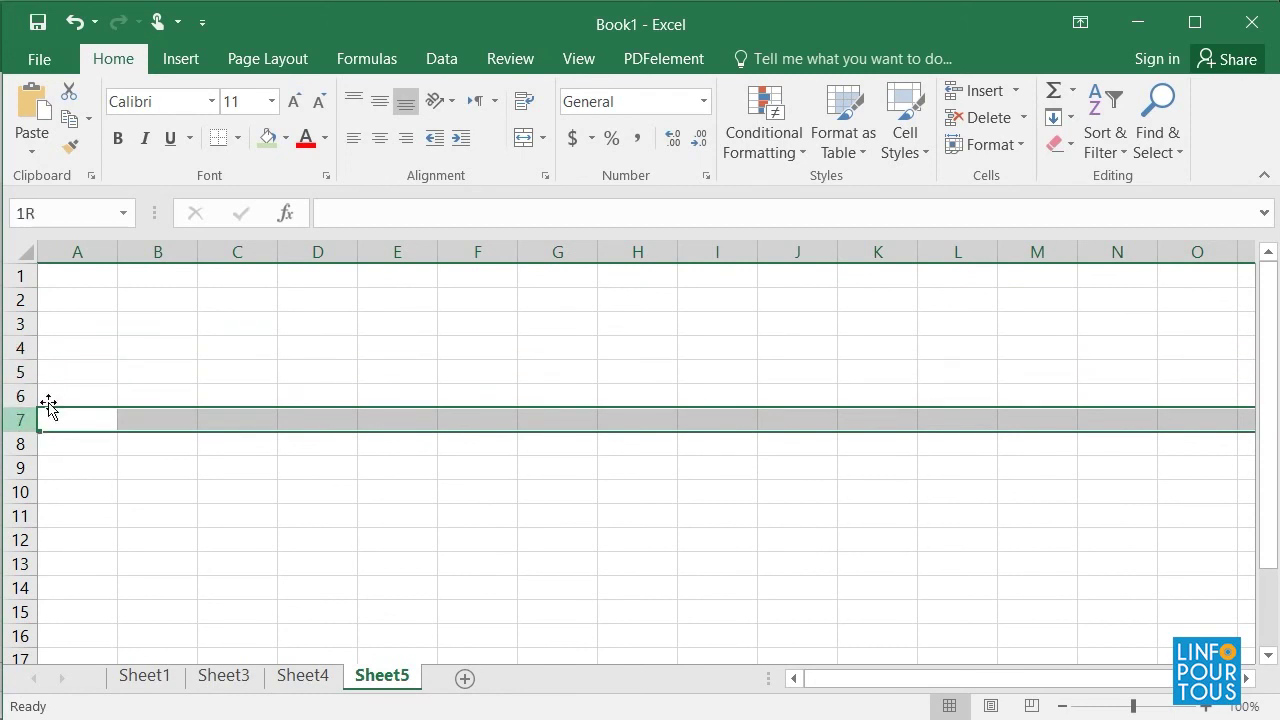
pyautogui.click(189, 332)
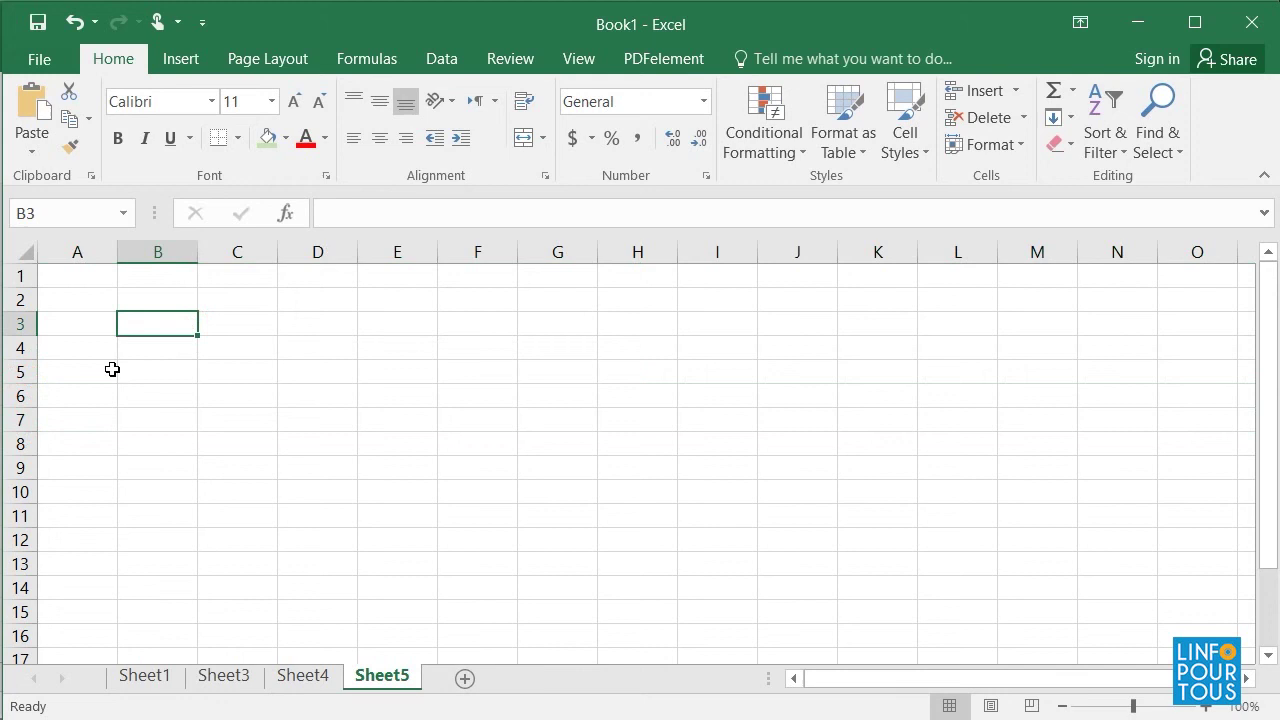
pyautogui.click(67, 213)
pyautogui.click(67, 213)
pyautogui.click(331, 347)
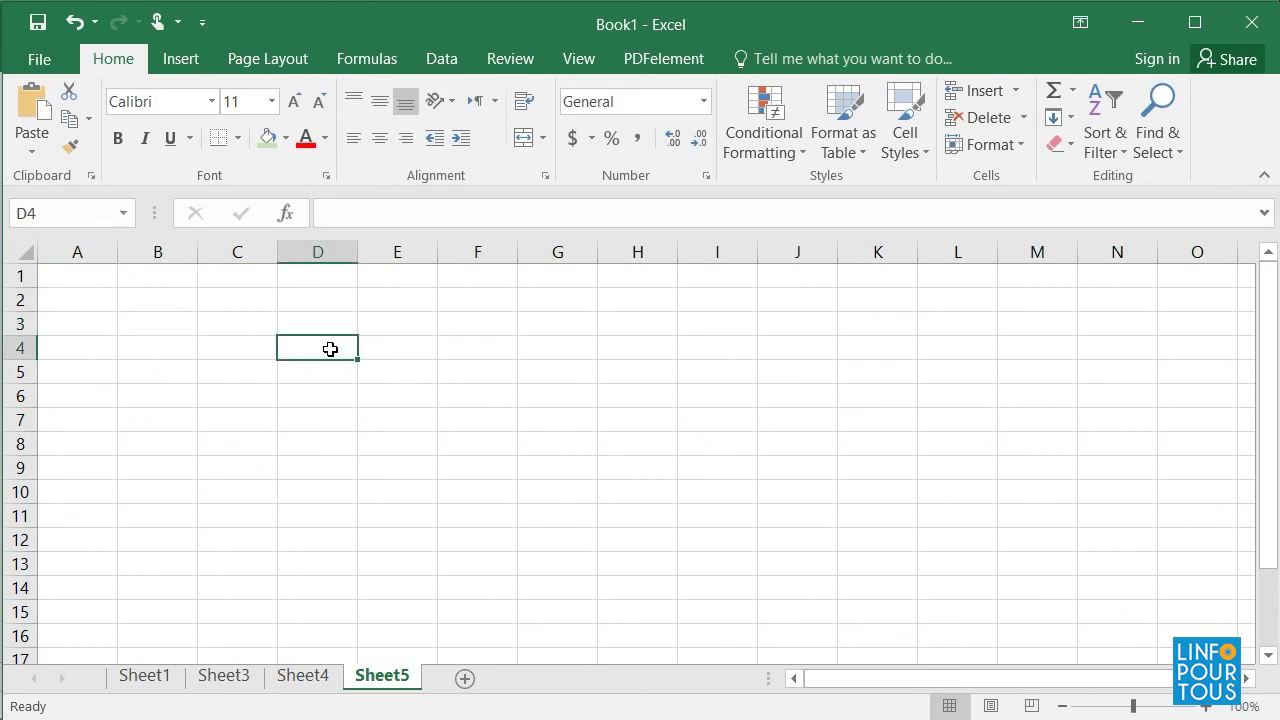
pyautogui.click(309, 251)
pyautogui.click(320, 357)
pyautogui.click(68, 213)
pyautogui.click(68, 213)
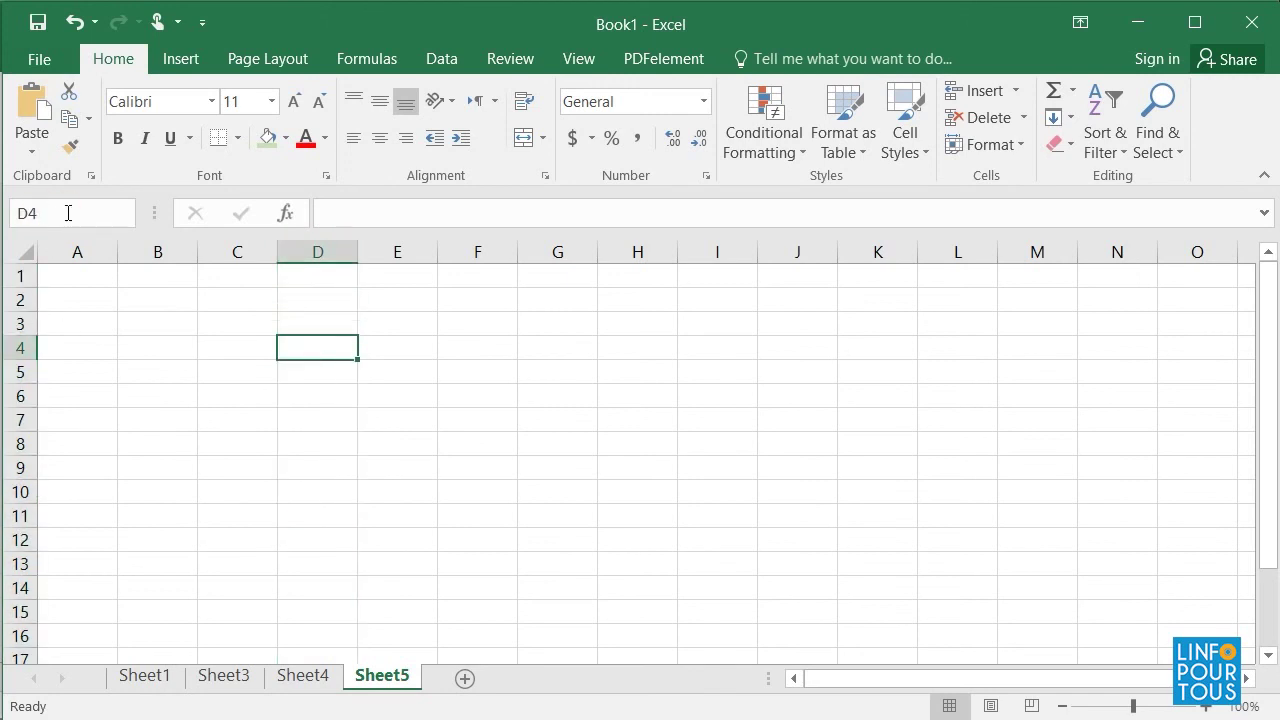
pyautogui.click(140, 300)
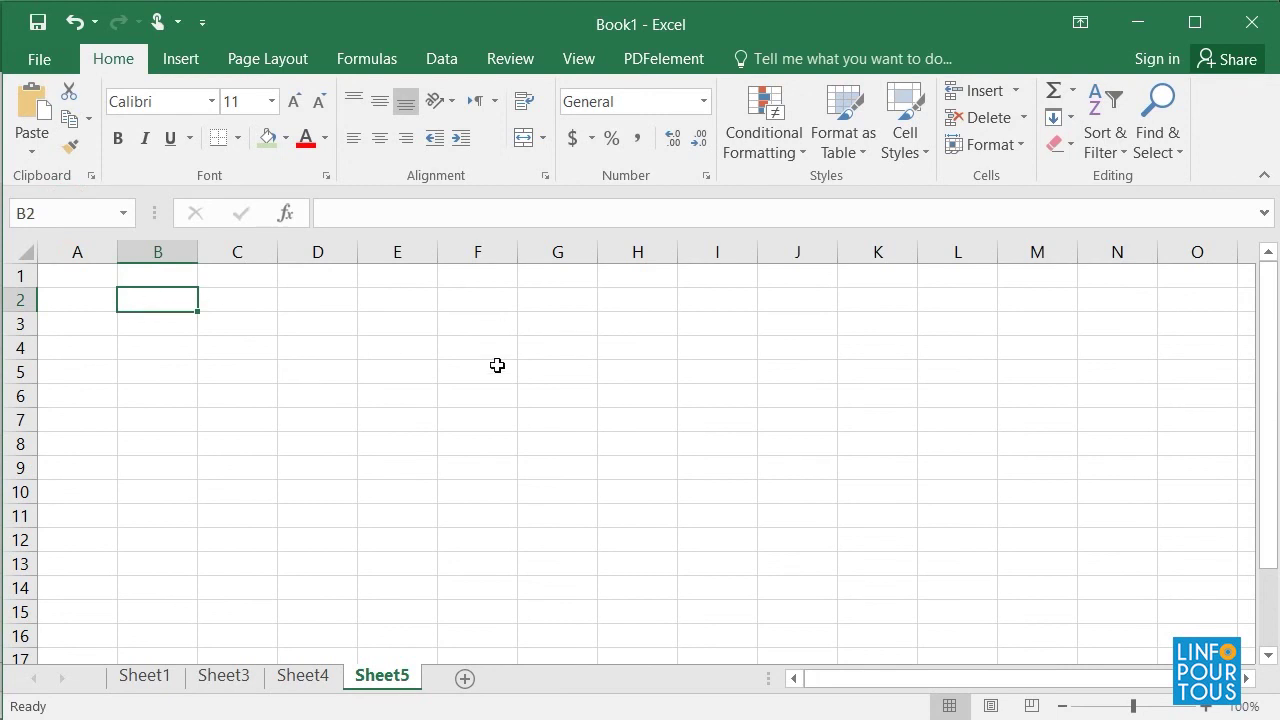
pyautogui.click(466, 606)
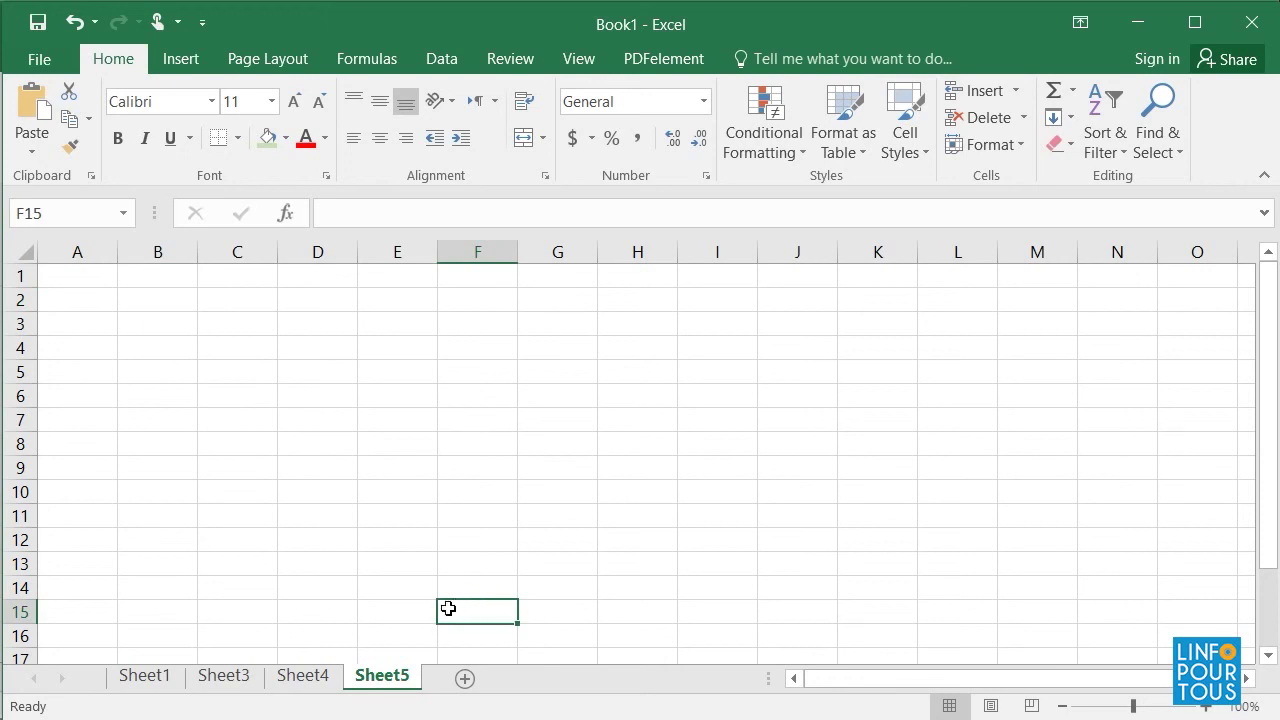
pyautogui.click(423, 557)
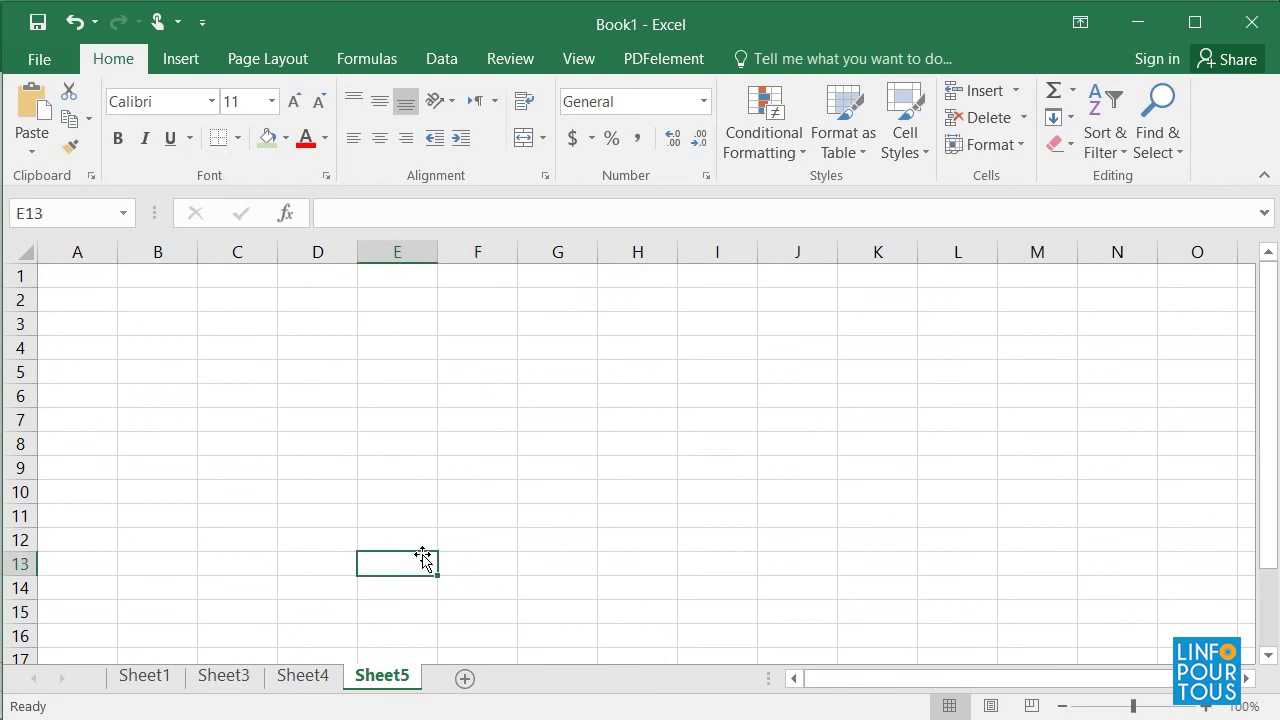